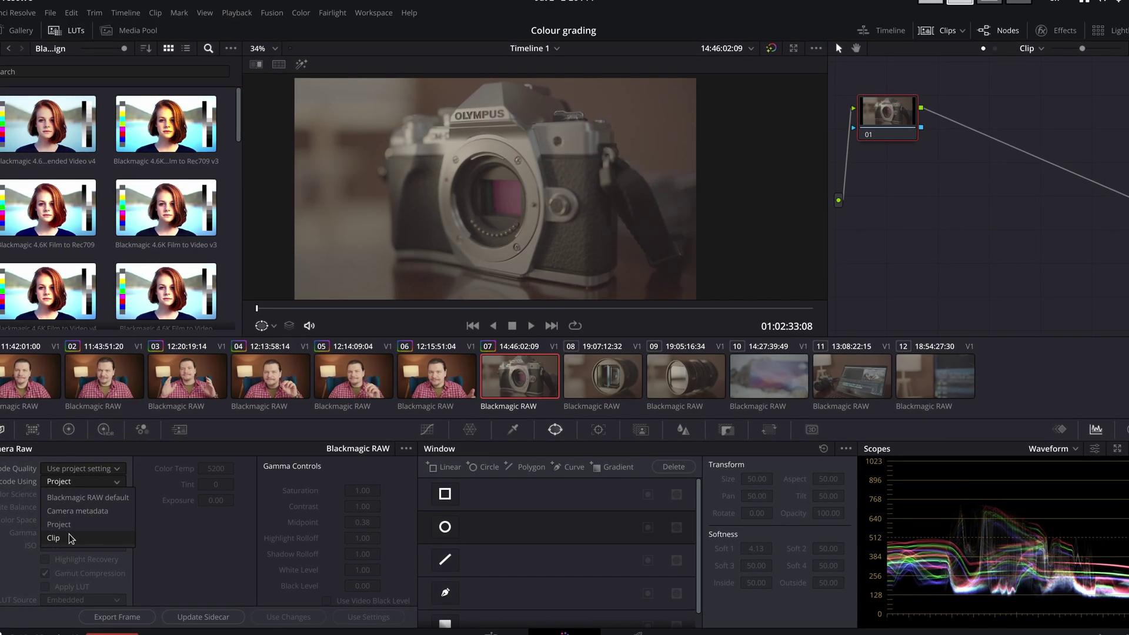
Step: Grade the camera footage clip with Saturation 1.40 and Contrast raised from 250 to 271
click(68, 536)
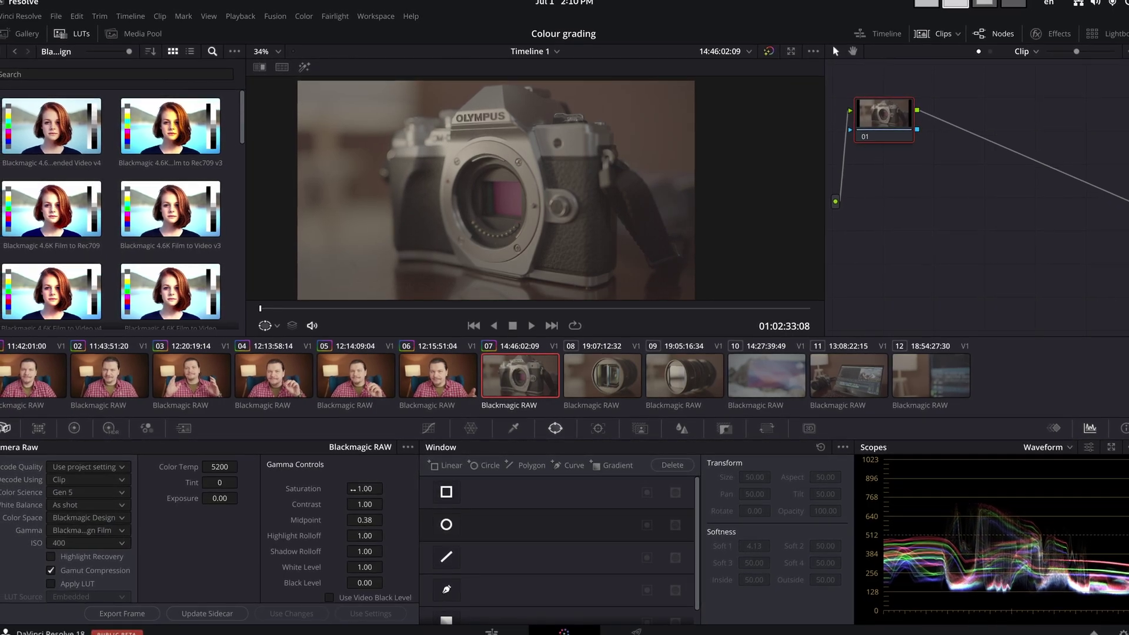
drag(354, 488, 353, 489)
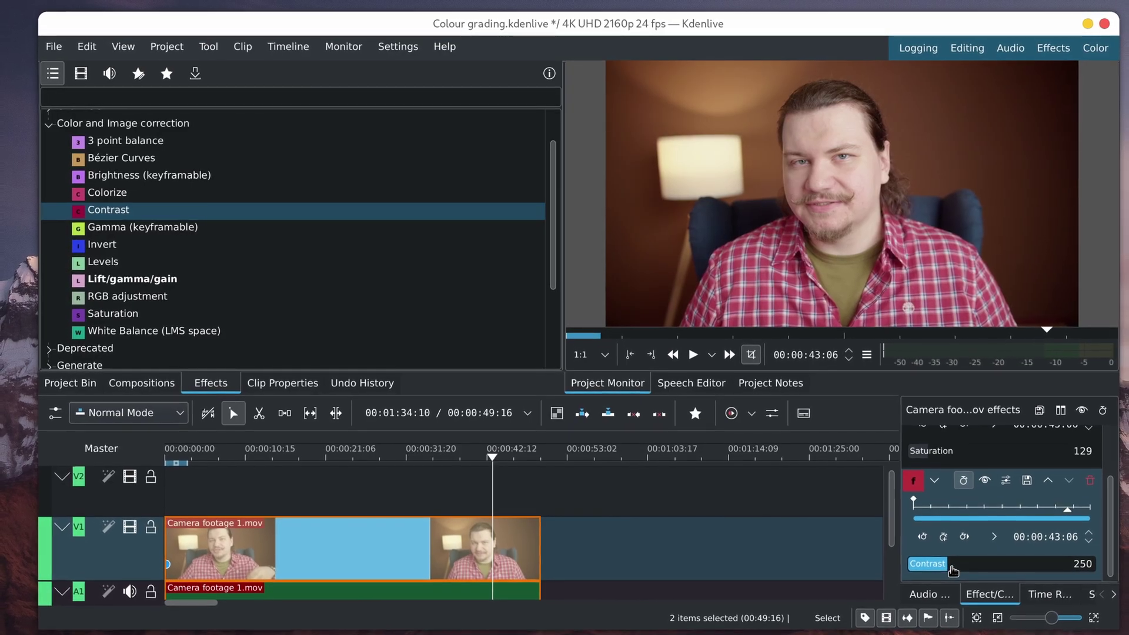
drag(953, 570, 951, 573)
scroll(353, 288, down, 2)
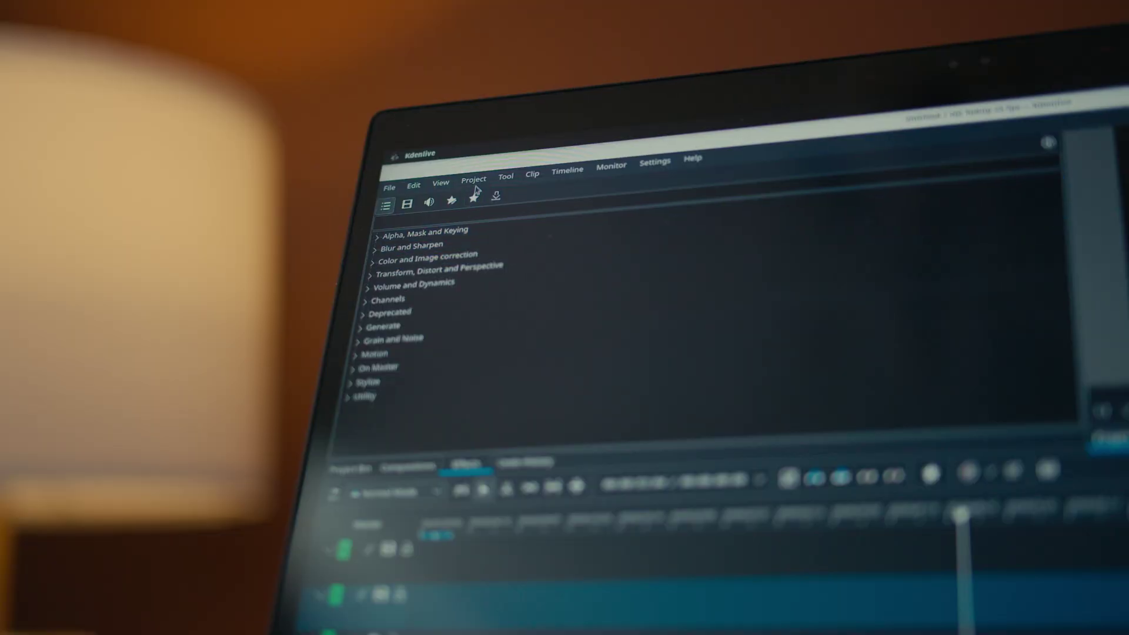
click(184, 50)
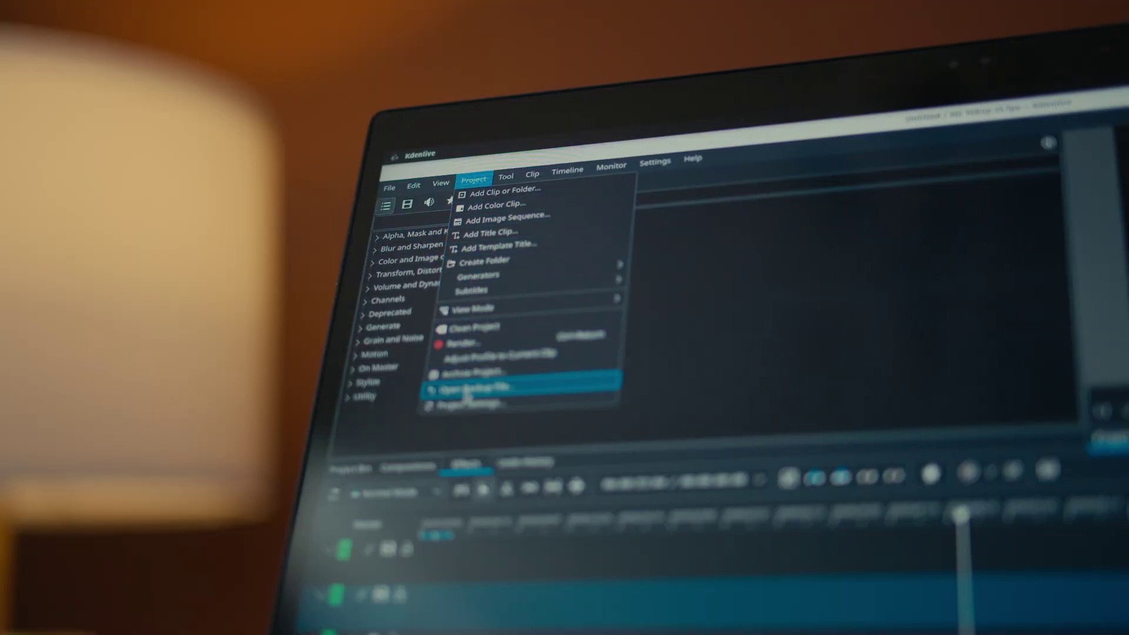
Step: Create the 3840×2160, 24 FPS Sequence 1 with M10 Body.mov and move the playhead to 00:00:03:03
click(463, 404)
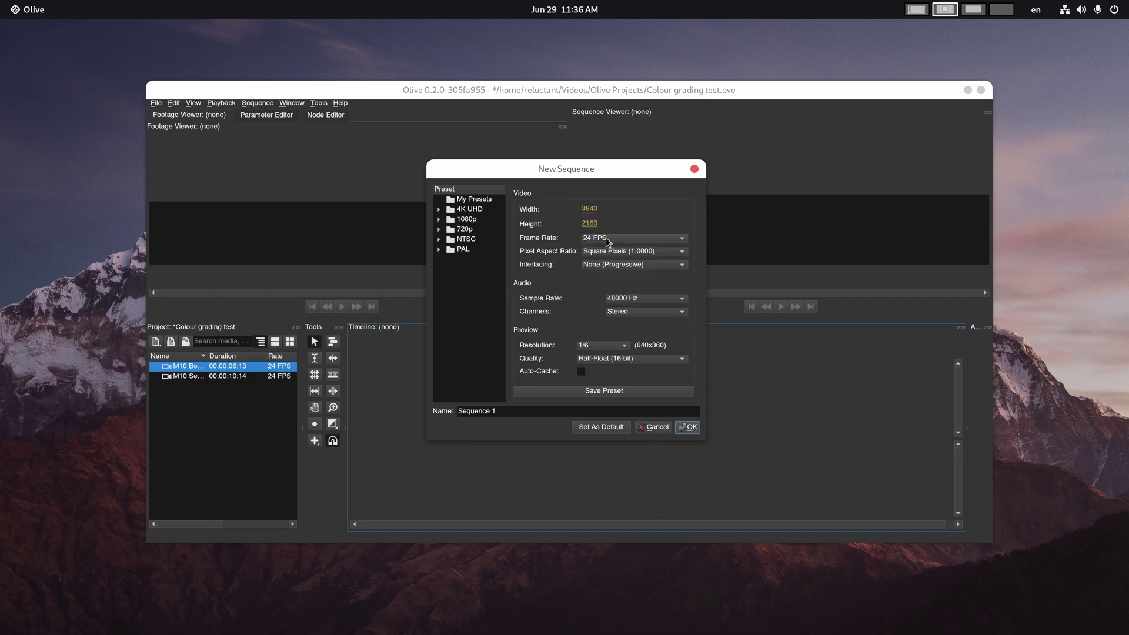
click(688, 428)
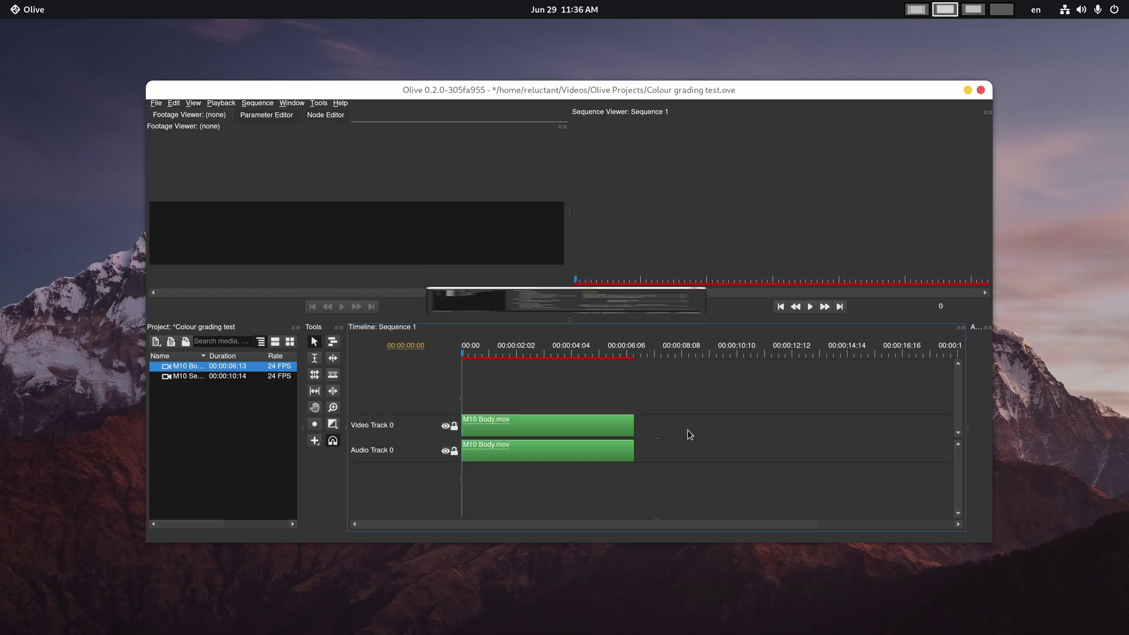
click(545, 353)
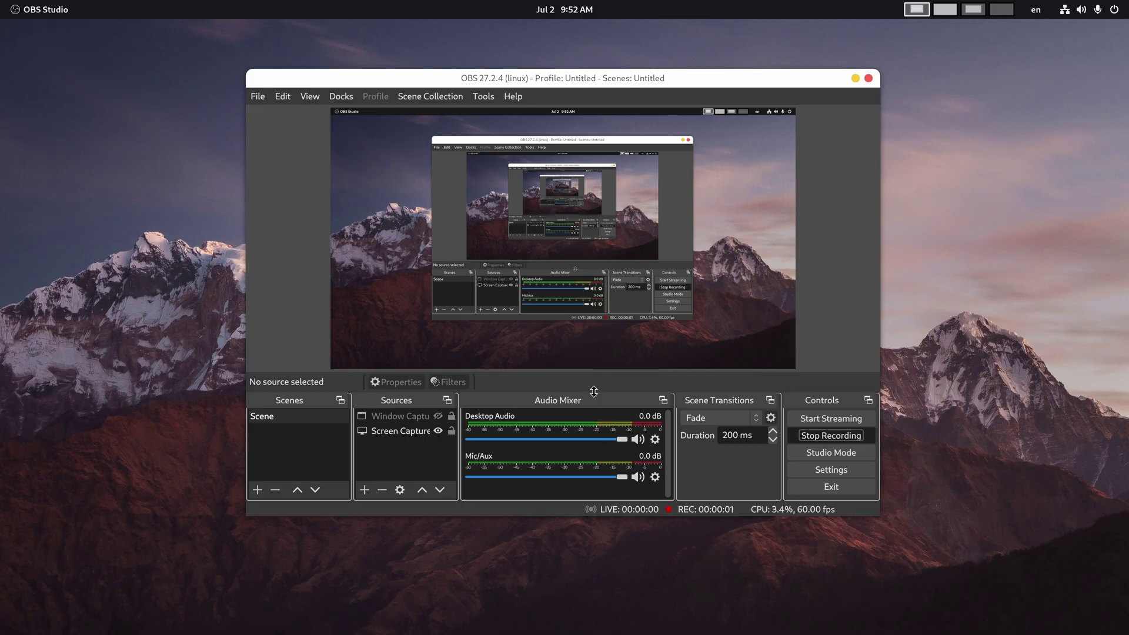
Step: Switch to workspace 2, where DaVinci Resolve and the Files window are open
key(super)
key(super+Page_Down)
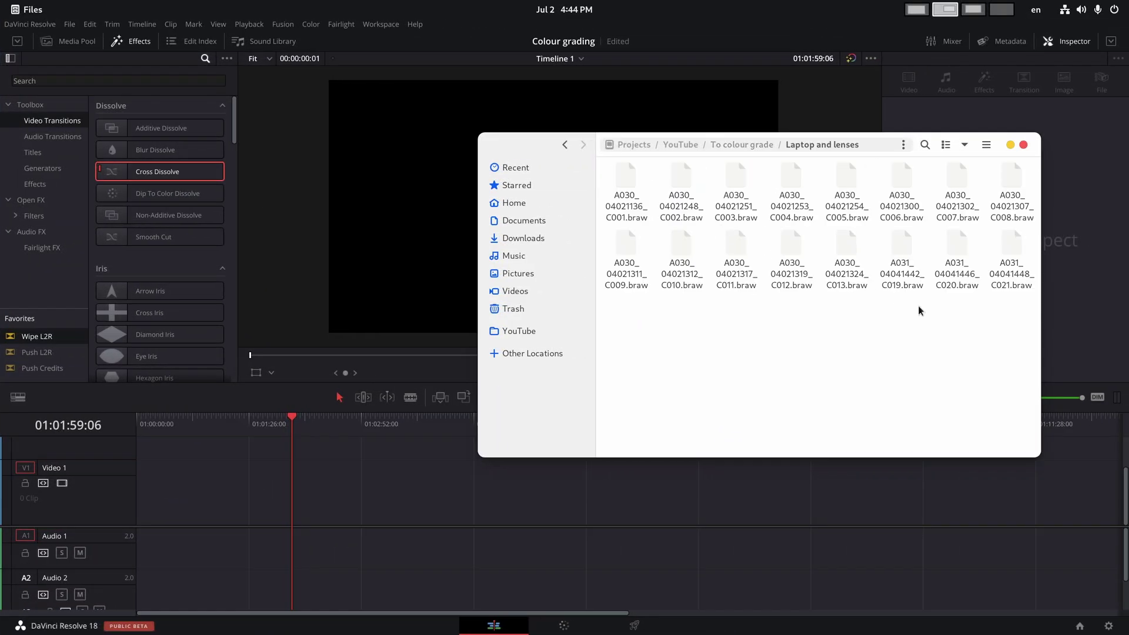
Step: Add three .braw clips to Resolve's Timeline 1 and scrub the playhead ahead to the third clip
drag(669, 374, 334, 488)
drag(368, 423, 475, 429)
drag(807, 426, 837, 431)
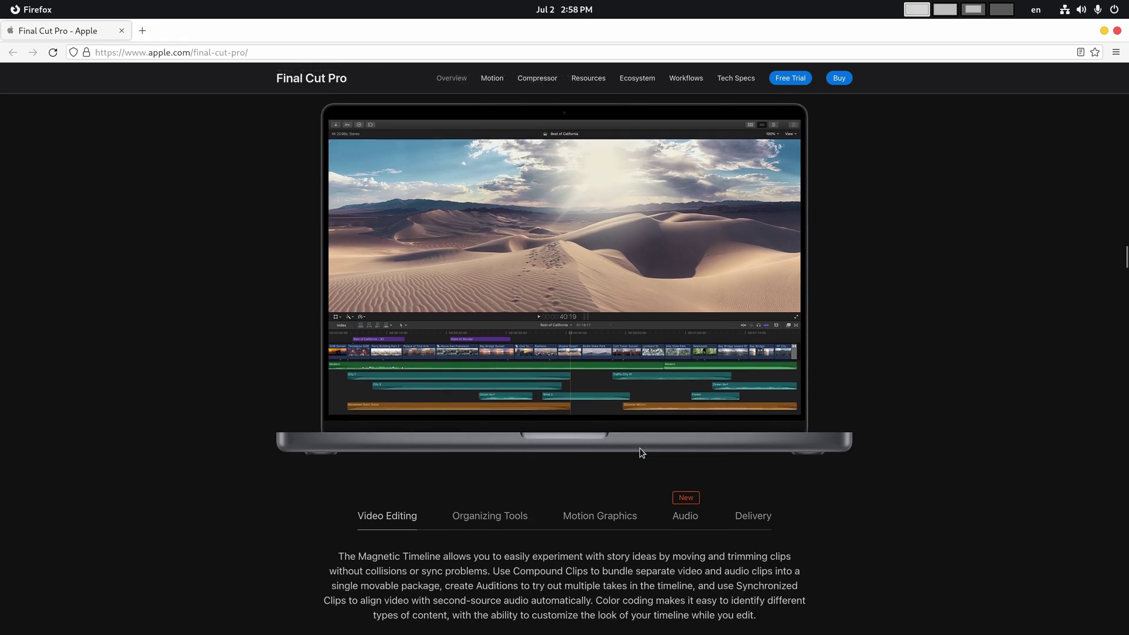
Step: Show Final Cut Pro's Organizing Tools section, then scroll the Premiere Pro page down to the MAX sessions
click(497, 520)
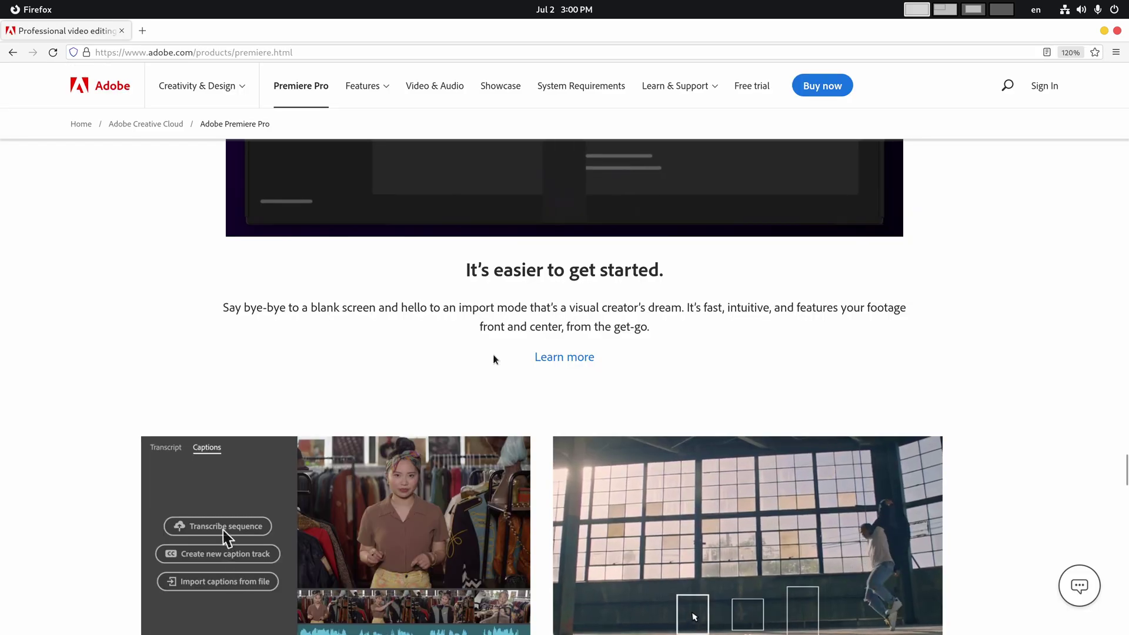
scroll(494, 356, down, 5)
scroll(492, 354, down, 15)
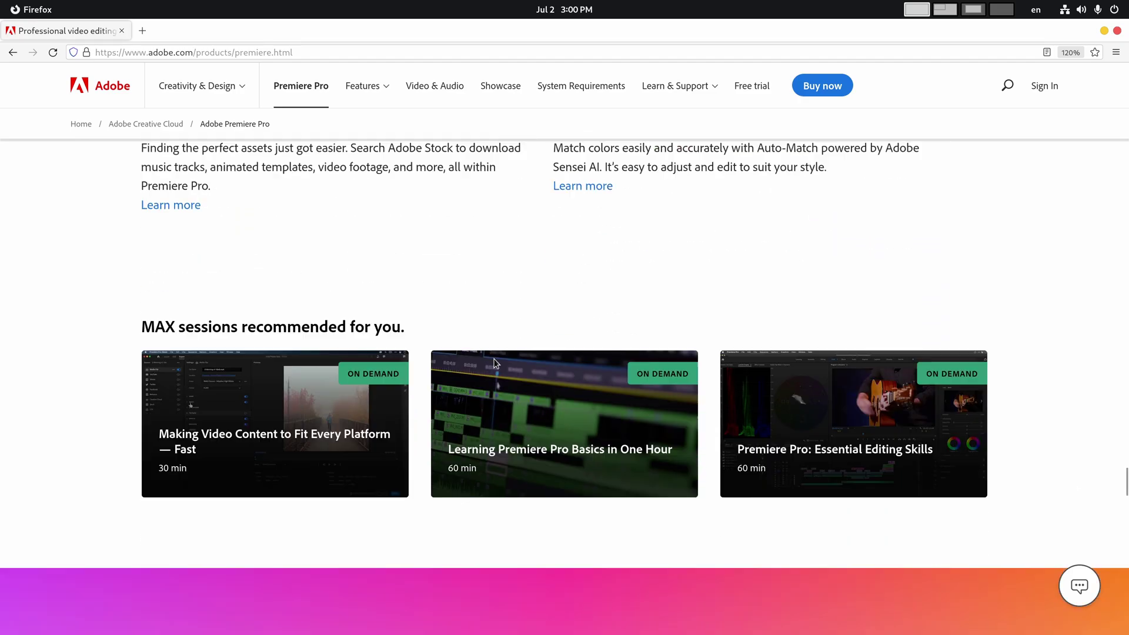
scroll(496, 362, down, 5)
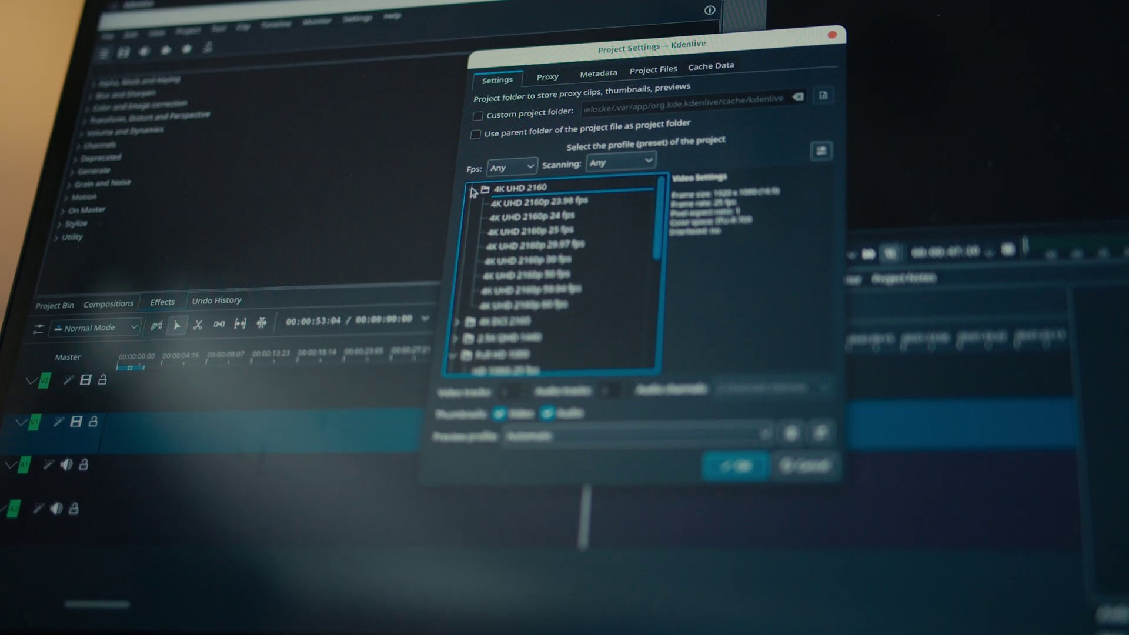
Step: Switch the Kdenlive project profile to 4K UHD 2160p 60 fps and confirm the change
click(525, 306)
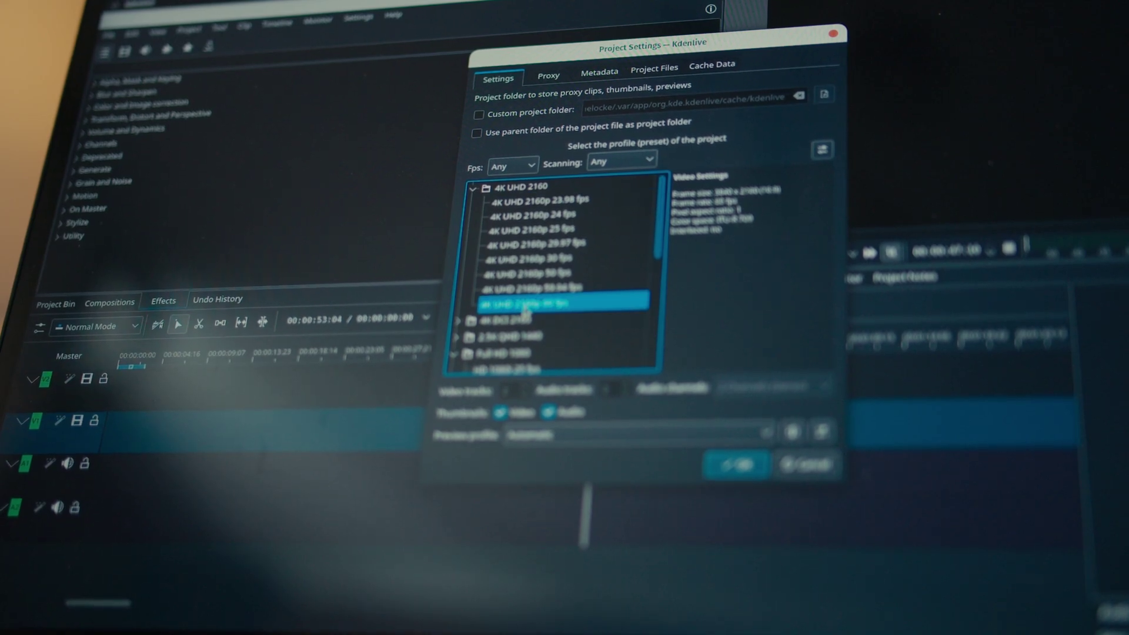
click(724, 467)
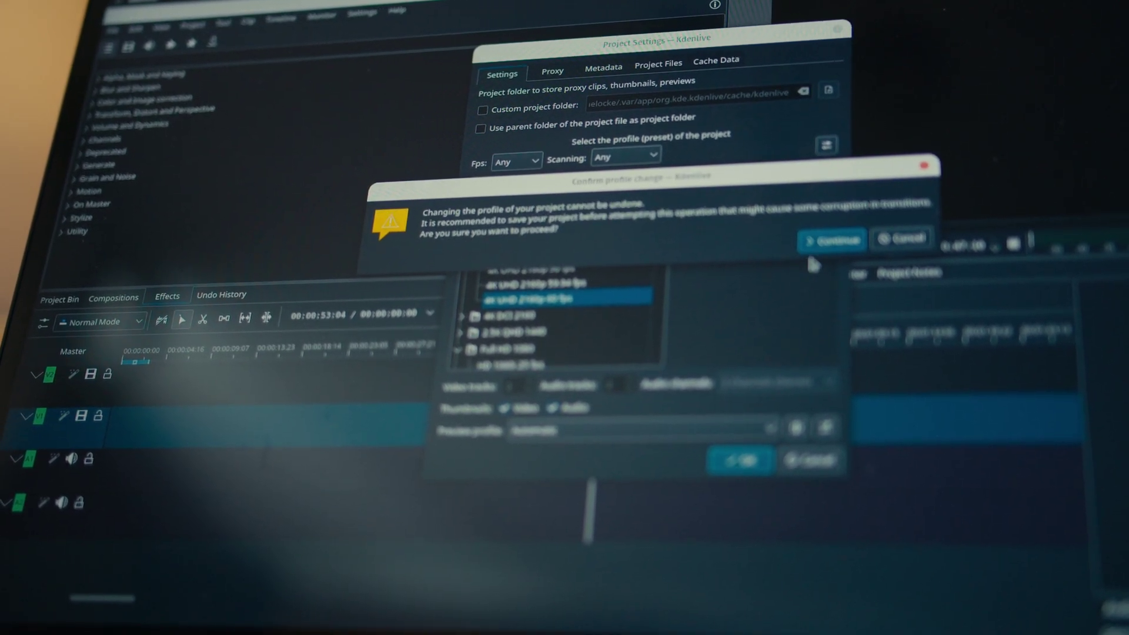
click(820, 243)
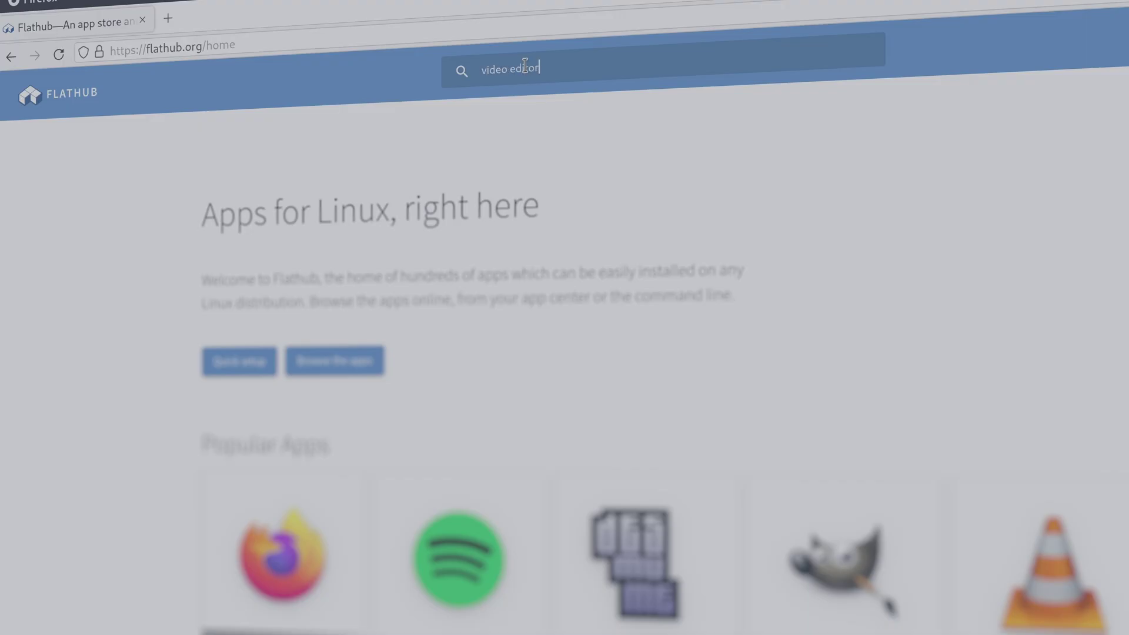
Step: Run the Flathub search for 'video editor'
key(Return)
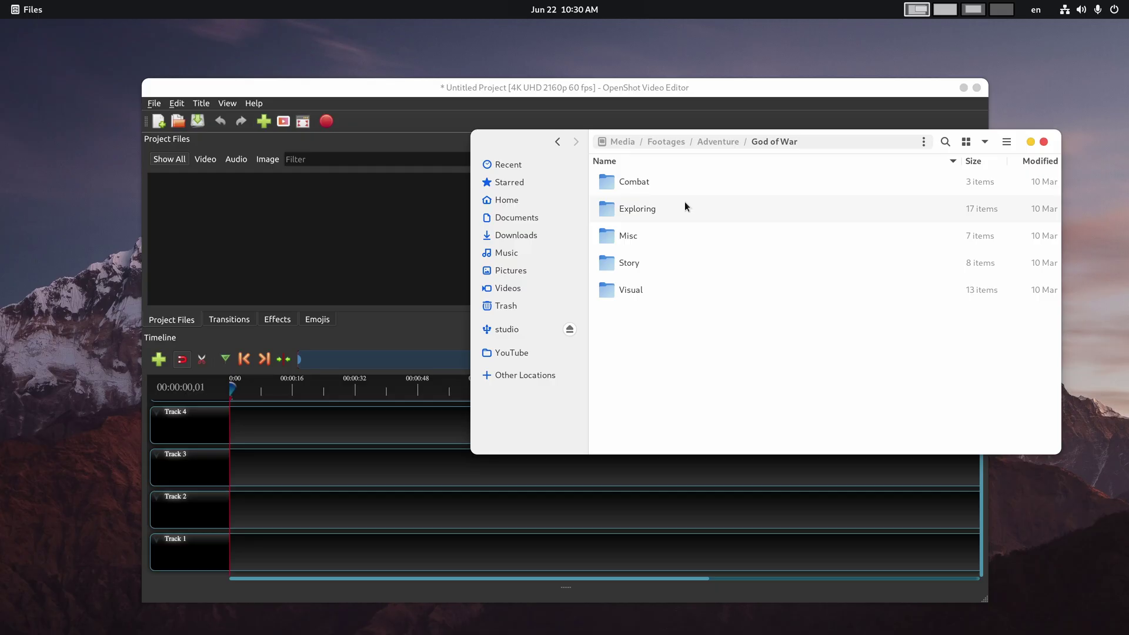
Step: Bring Helson charge mrh.mov from Combat > Legendary Enemies into OpenShot's Project Files
double_click(682, 184)
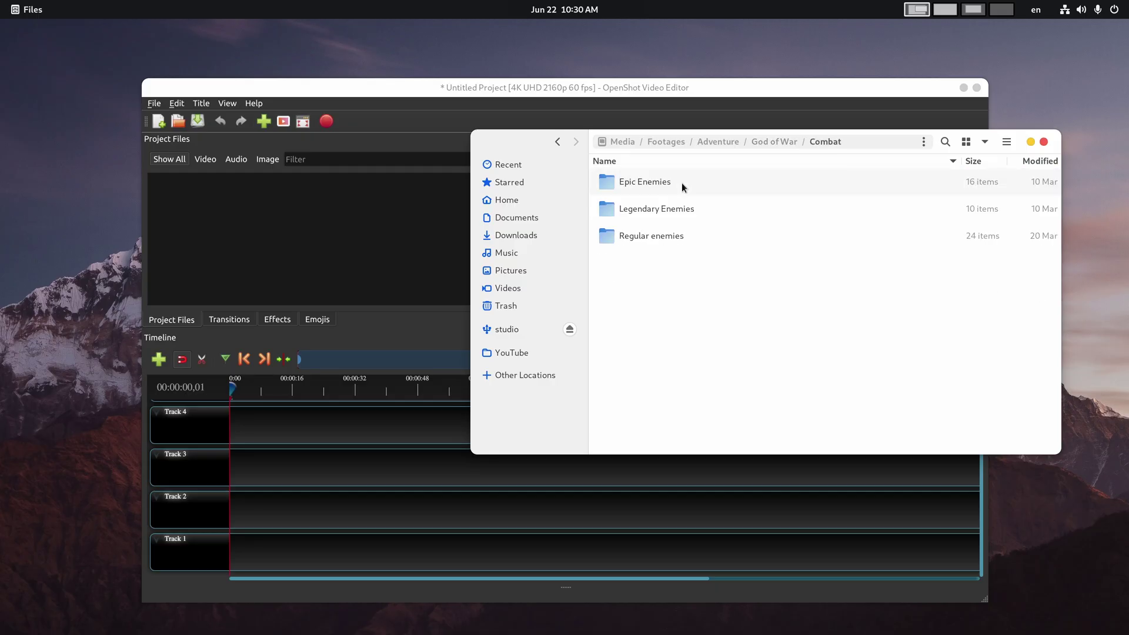
double_click(685, 210)
click(685, 210)
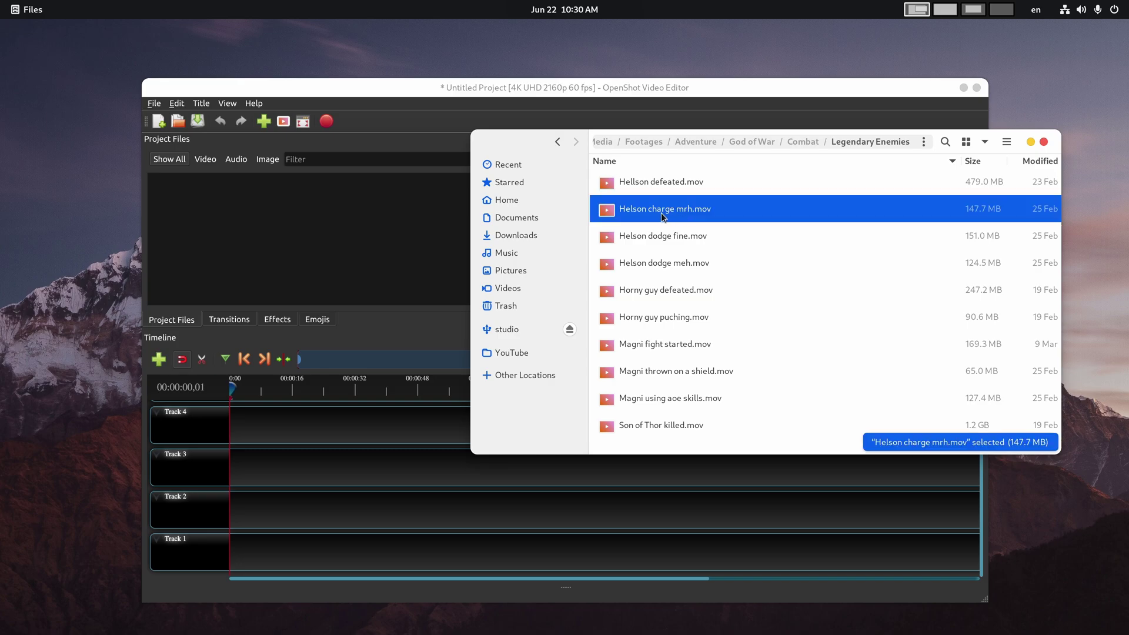
click(326, 246)
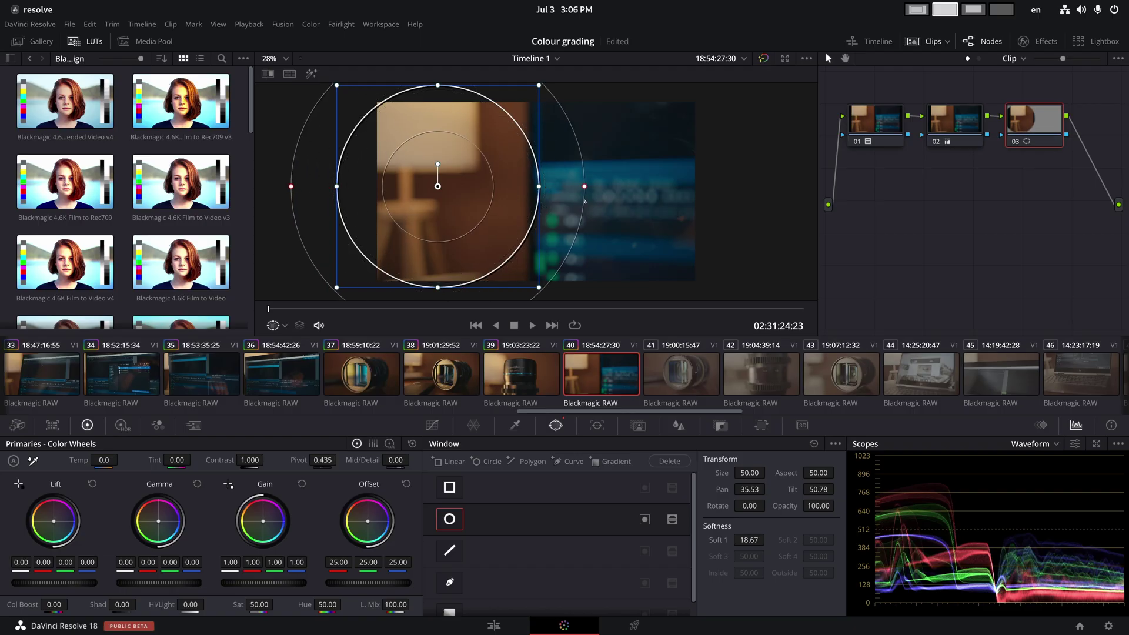
drag(585, 201, 475, 194)
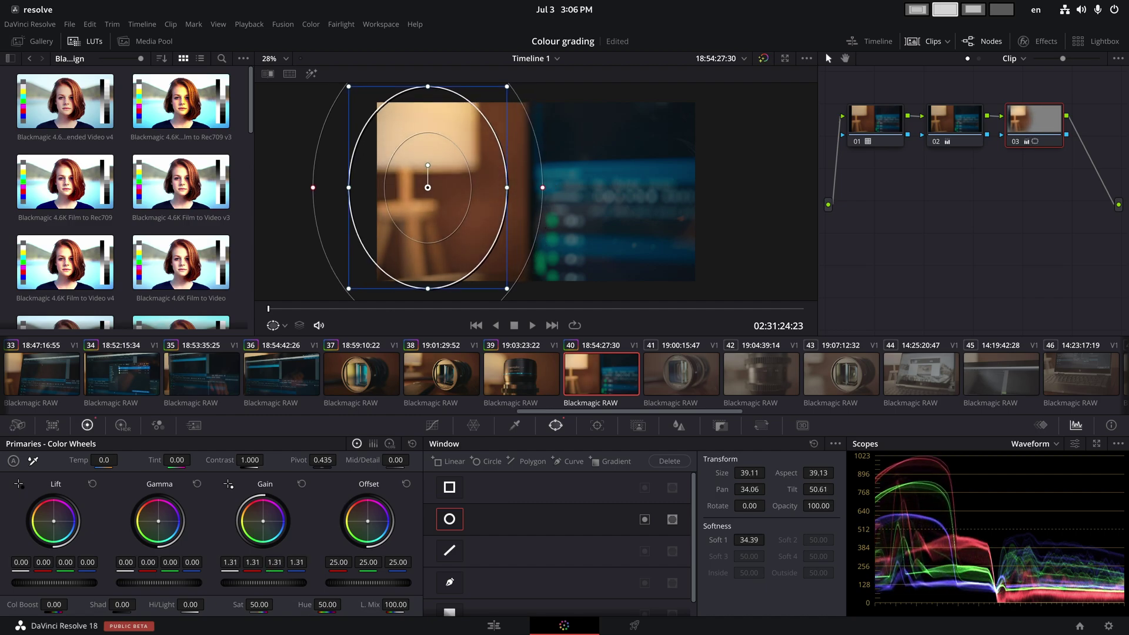
key(ctrl+d)
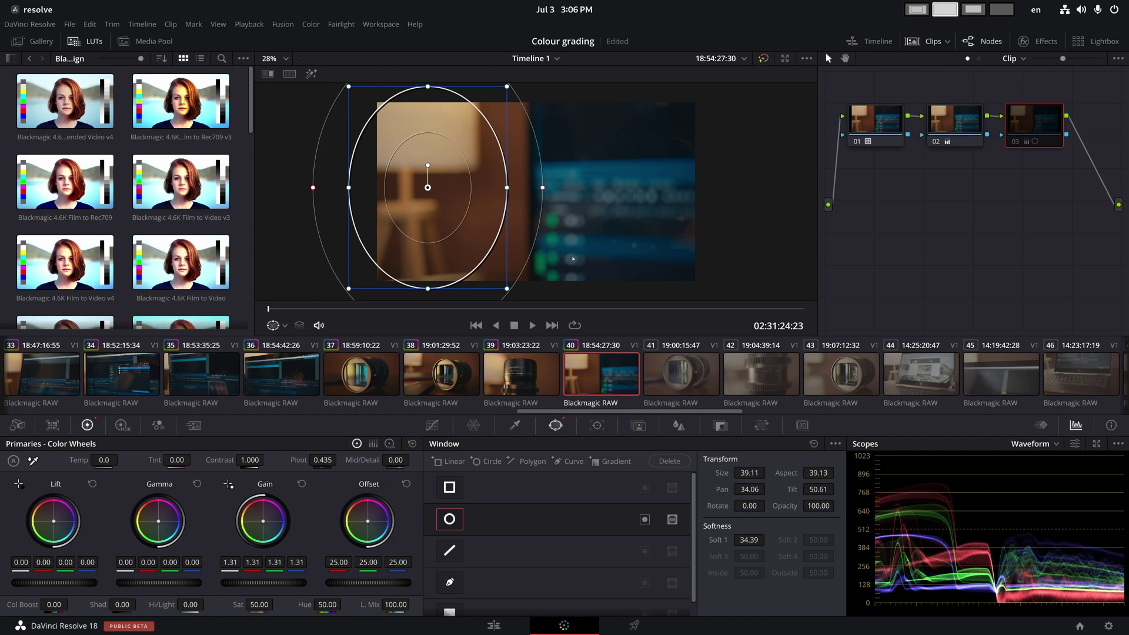
key(ctrl+d)
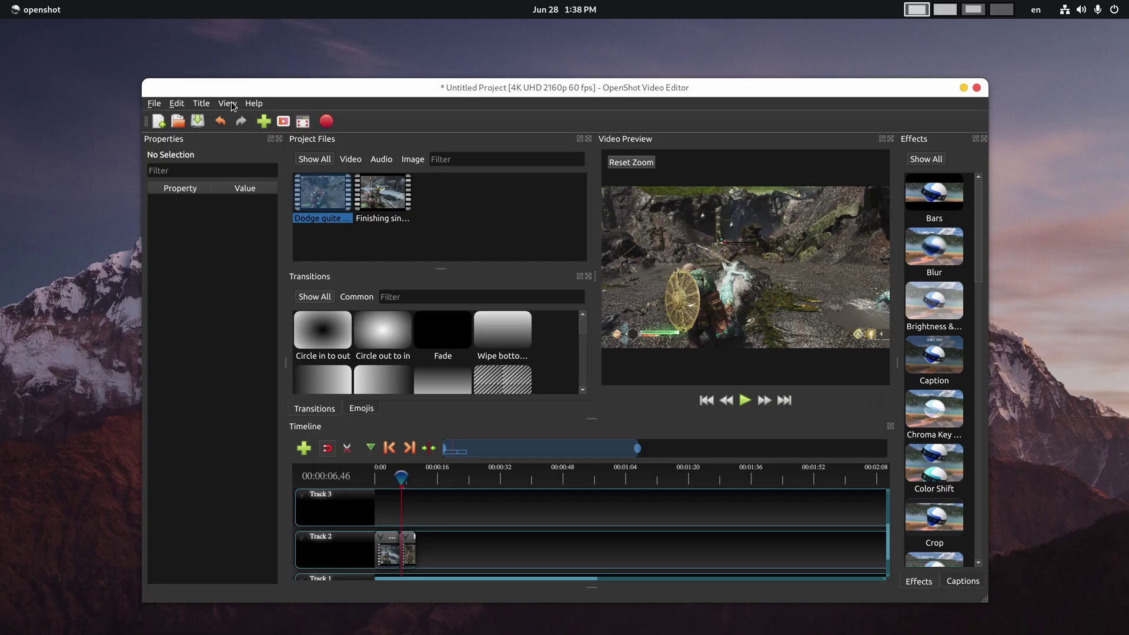
click(229, 104)
Step: Switch OpenShot to Simple View, play the Track 2 clips and scrub the viewer ahead
click(356, 149)
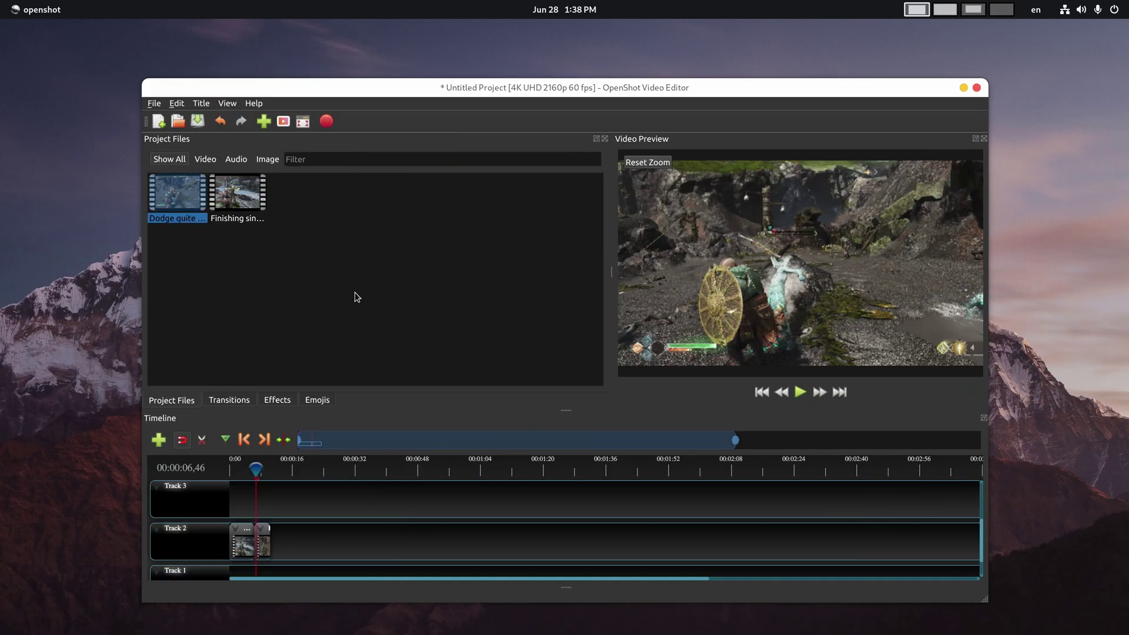
scroll(279, 510, down, 1)
key(space)
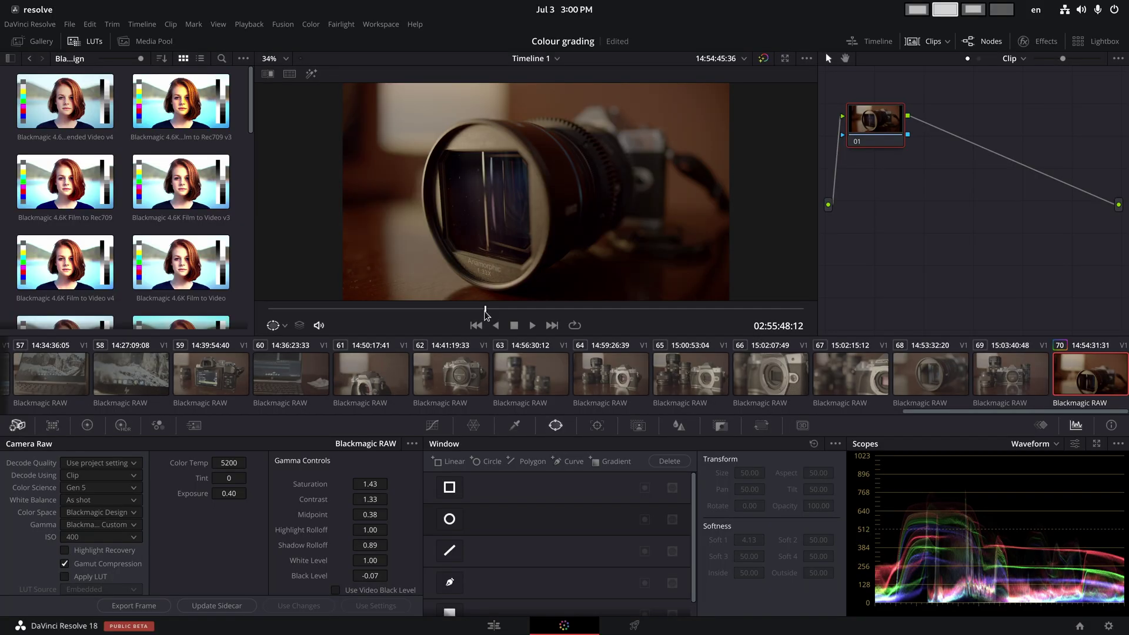
drag(487, 312, 514, 313)
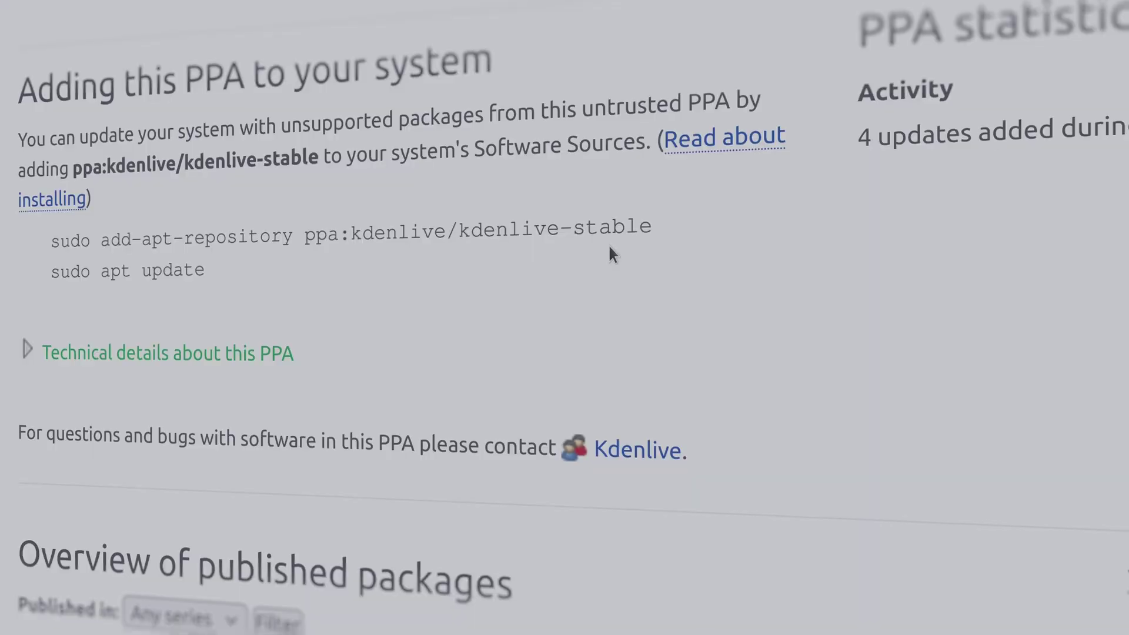
Step: Scroll the kdenlive-stable PPA page, then submit the sudo password for pacman -S kdenlive
scroll(608, 243, down, 5)
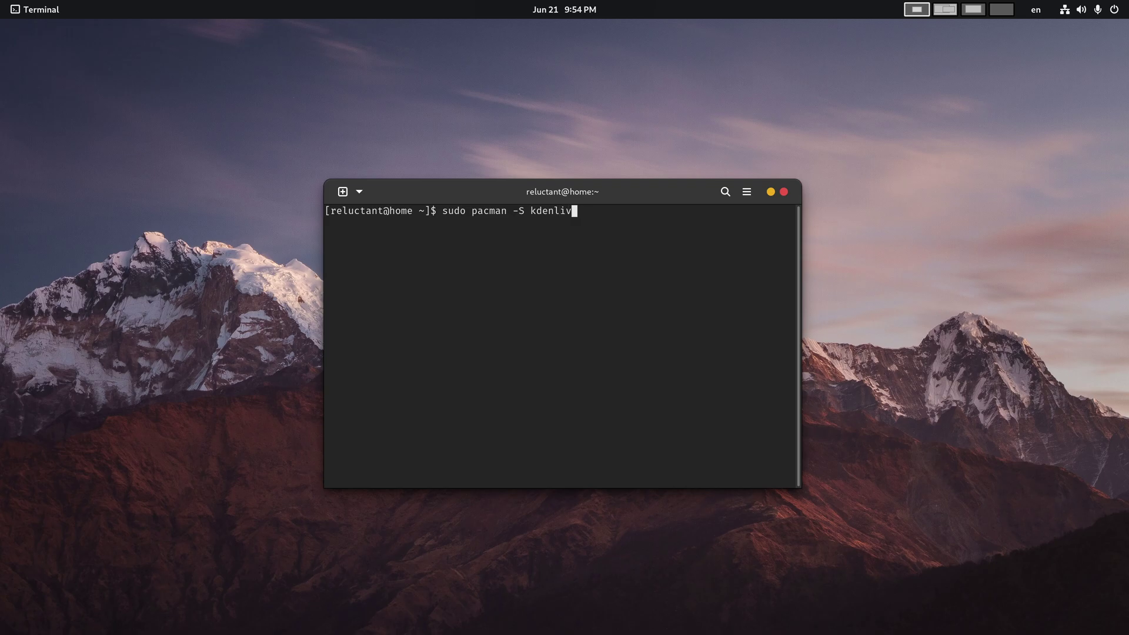
key(Return)
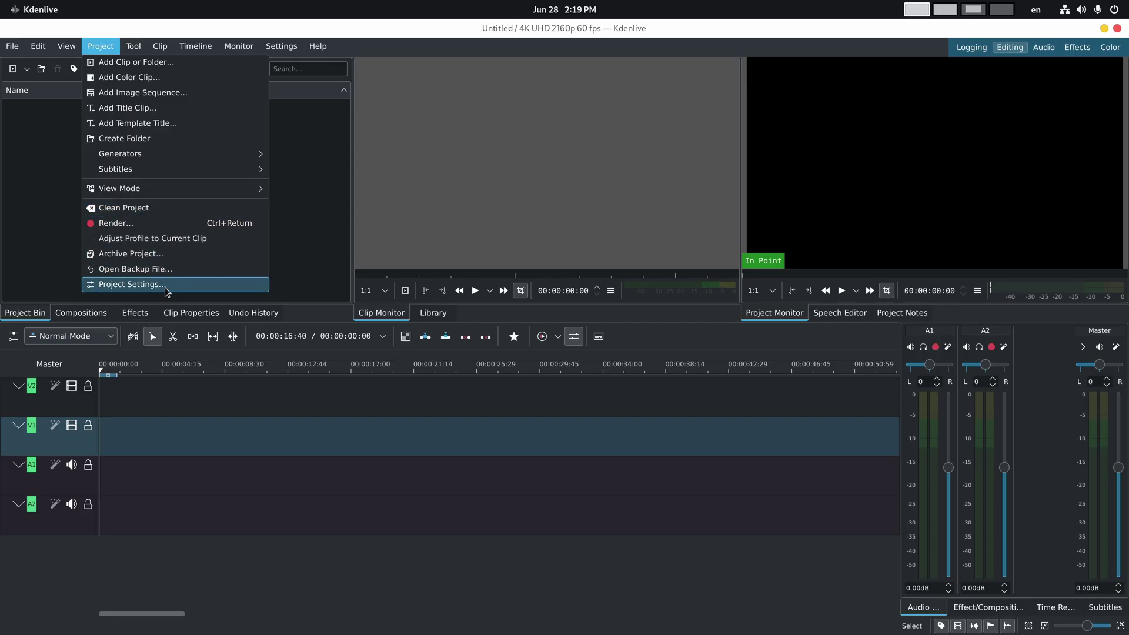
Step: Enable proxy clips in Project Settings, then show the Rendering options with the NVENC H264 VBR preset
click(135, 287)
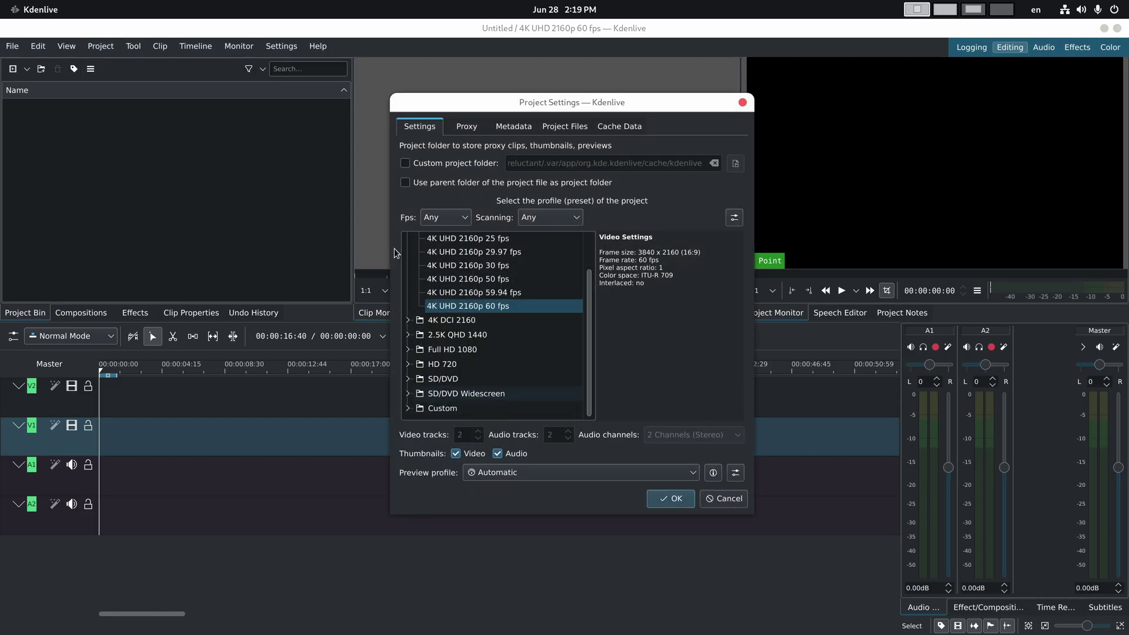
click(467, 127)
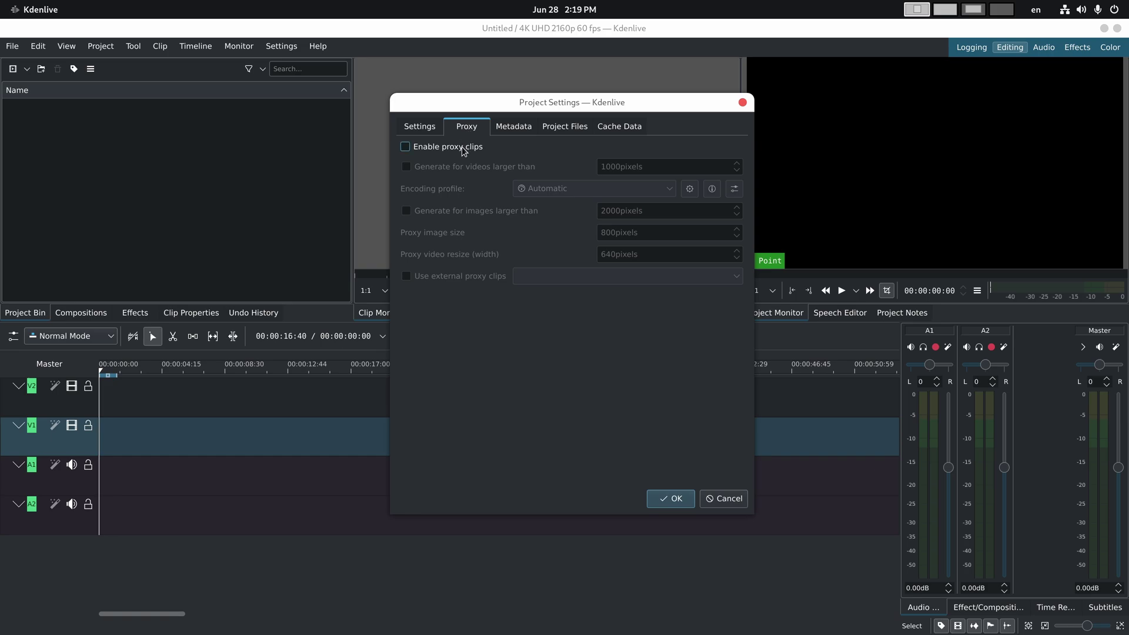
click(464, 152)
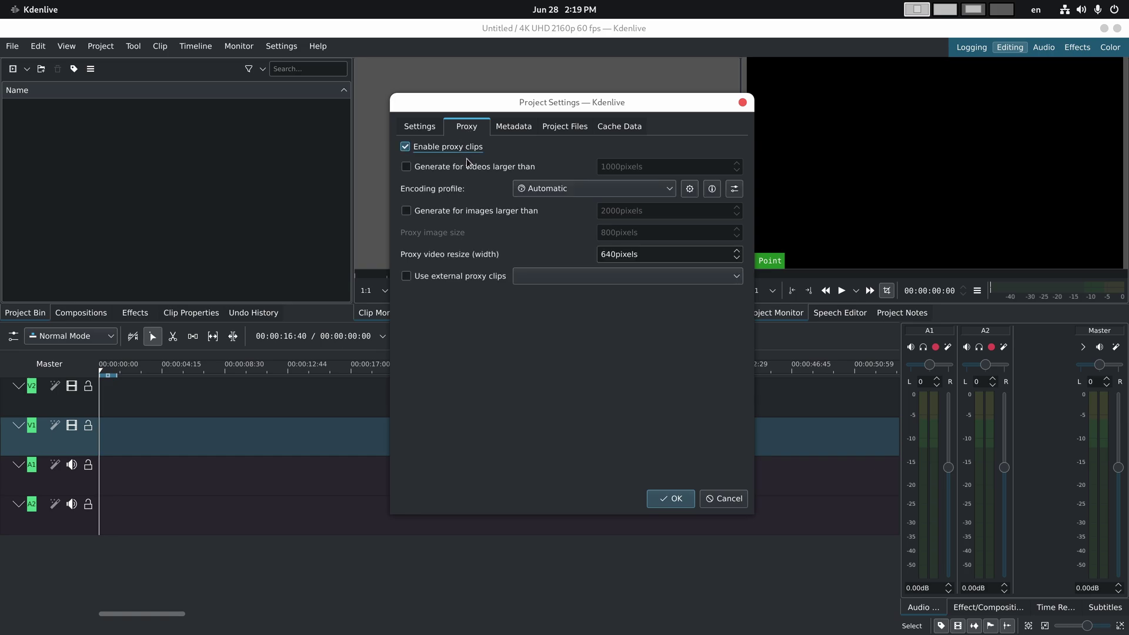
click(523, 187)
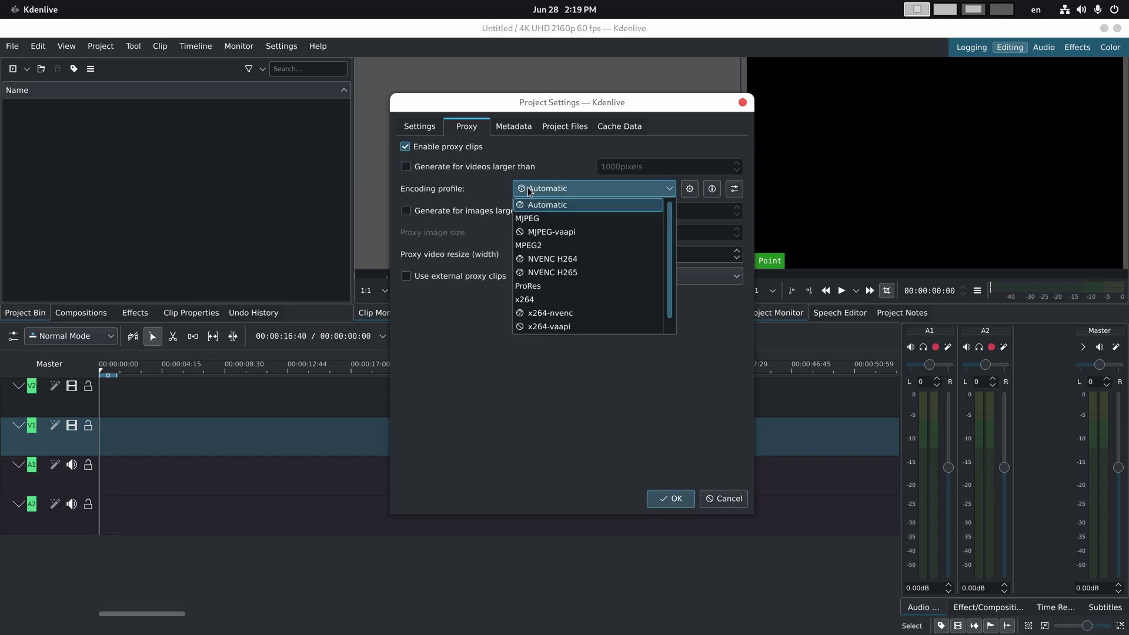
drag(670, 234, 670, 251)
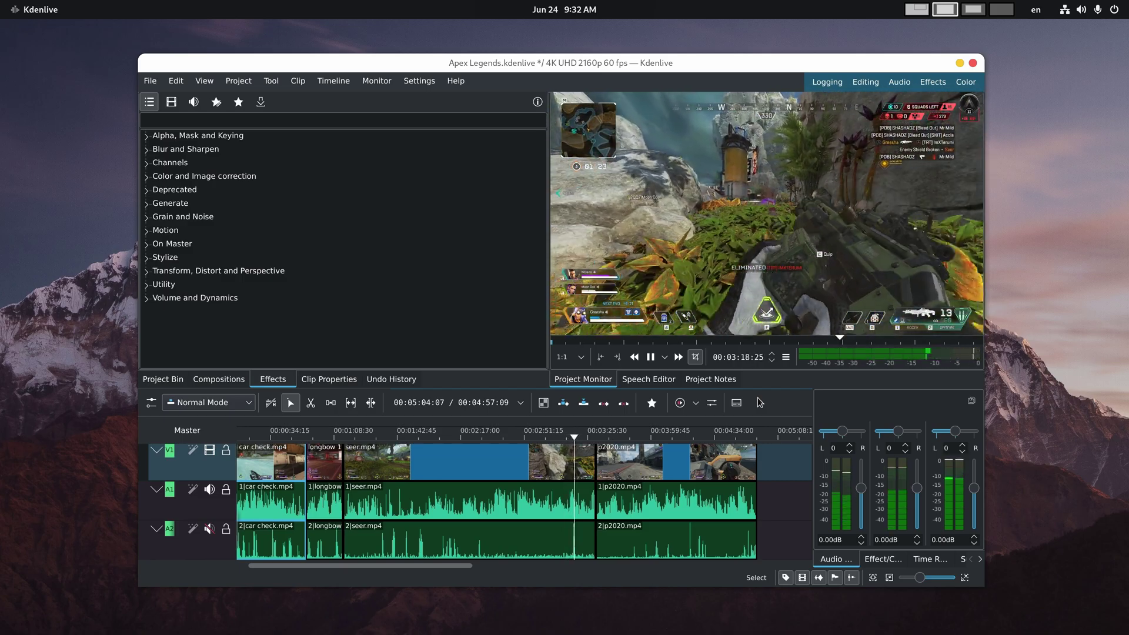
key(ctrl+alt+Right)
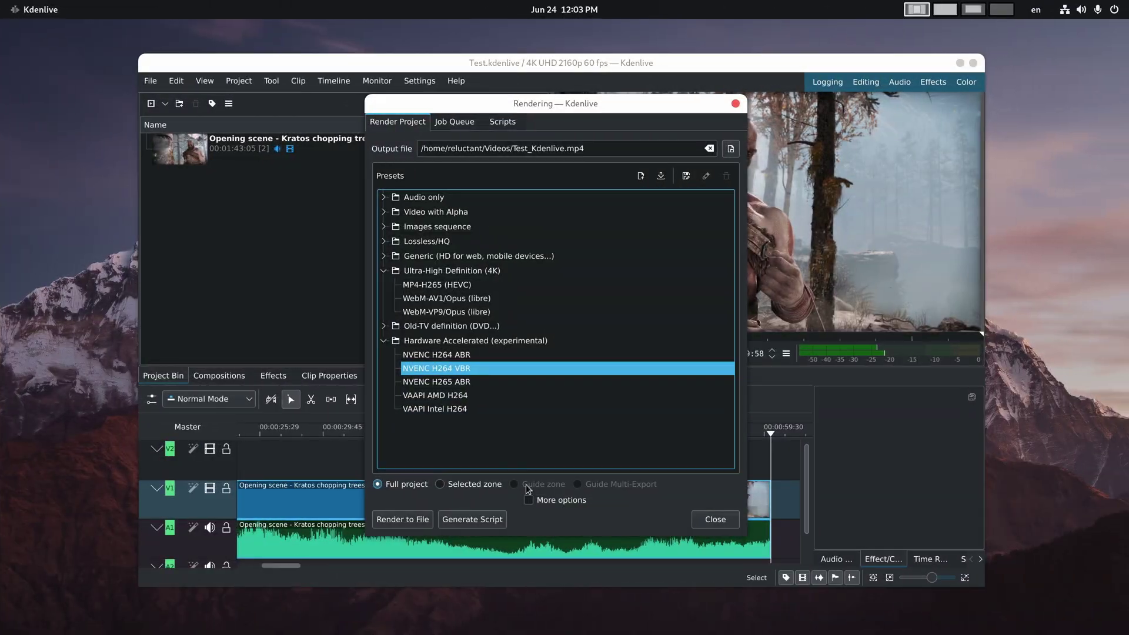
click(541, 499)
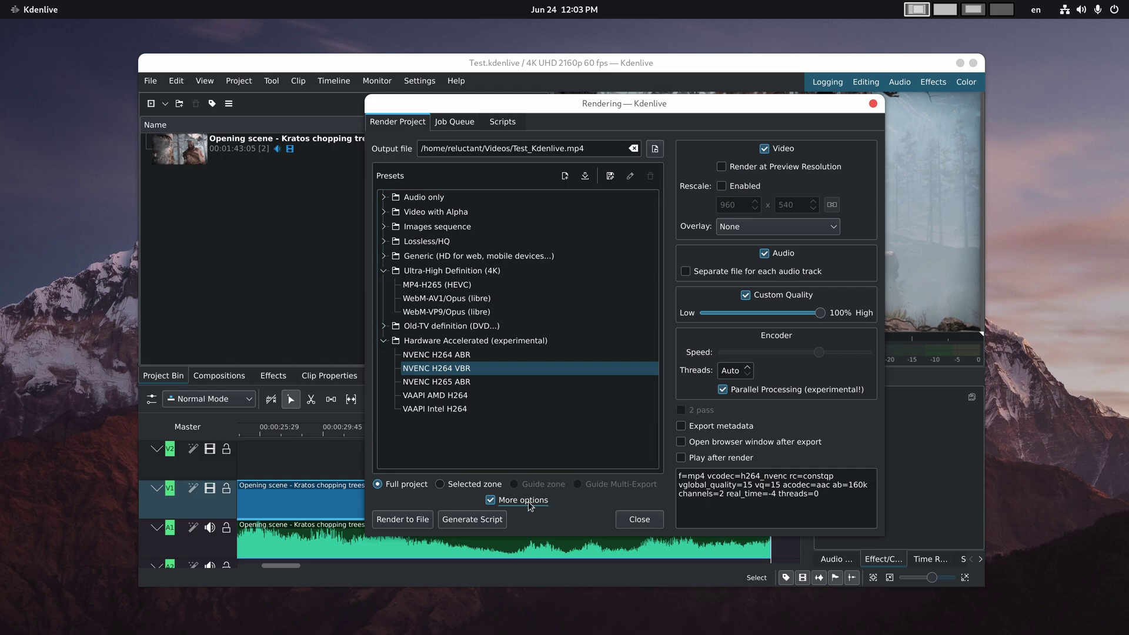
Step: Render the project to Test_Kdenlive.mp4 so the job enters the render queue
click(419, 520)
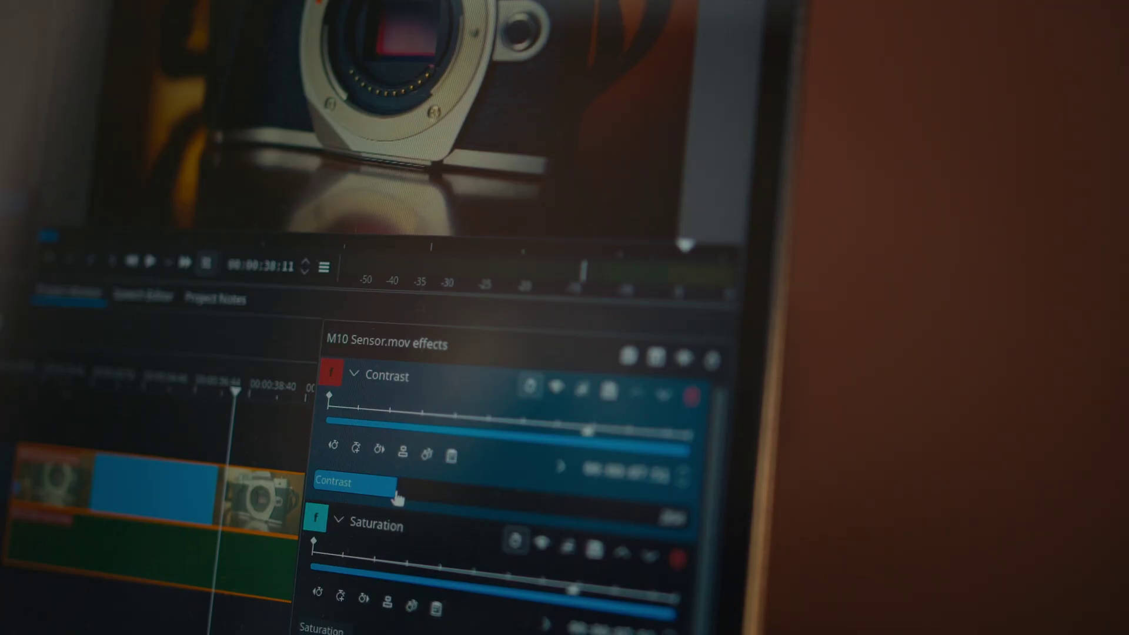
Step: Drag the A031_04041427_C010.braw file from the file manager into the Project Bin
scroll(387, 585, down, 2)
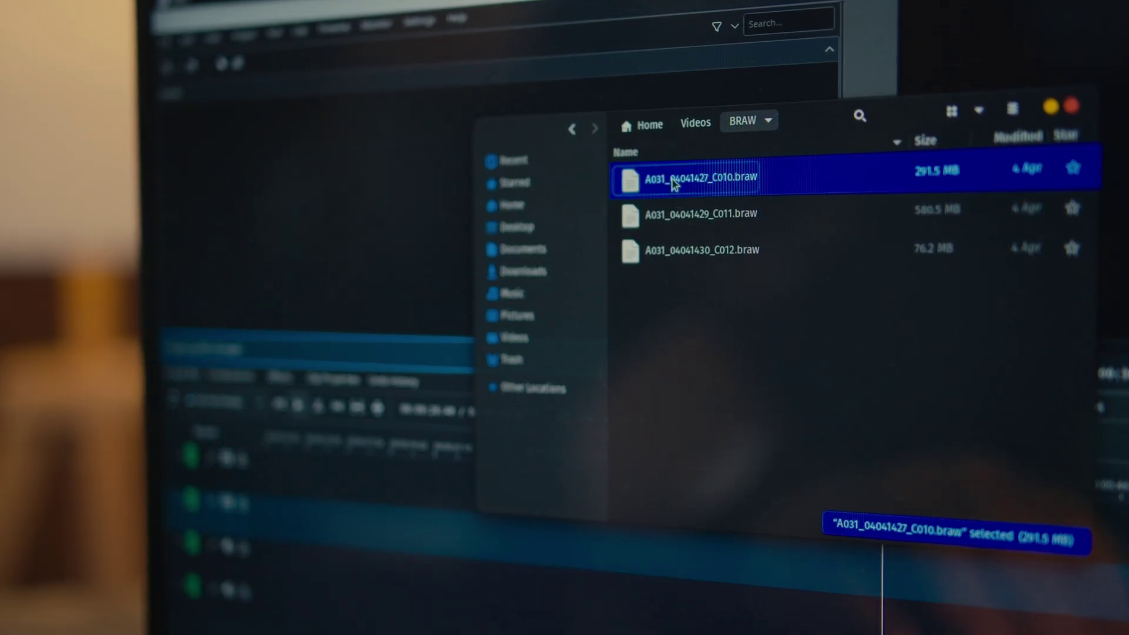
drag(675, 182, 423, 221)
Step: Put the .braw clip on the timeline and give Steam Hardware a 00:00:01:08 Fade in
drag(391, 143, 553, 535)
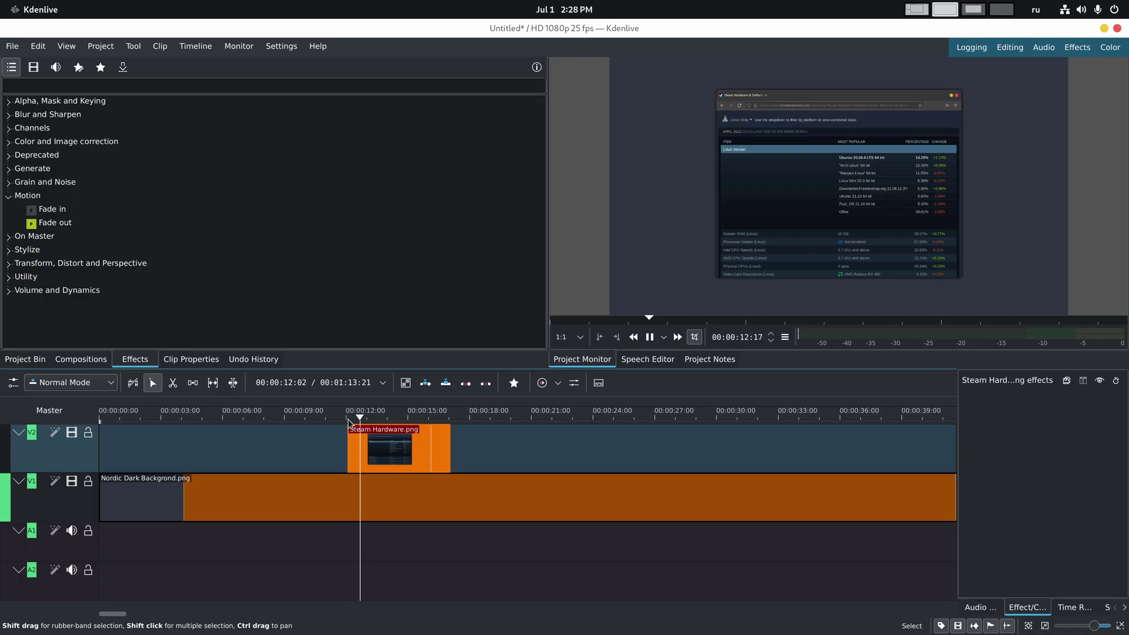
drag(59, 209, 355, 432)
click(347, 418)
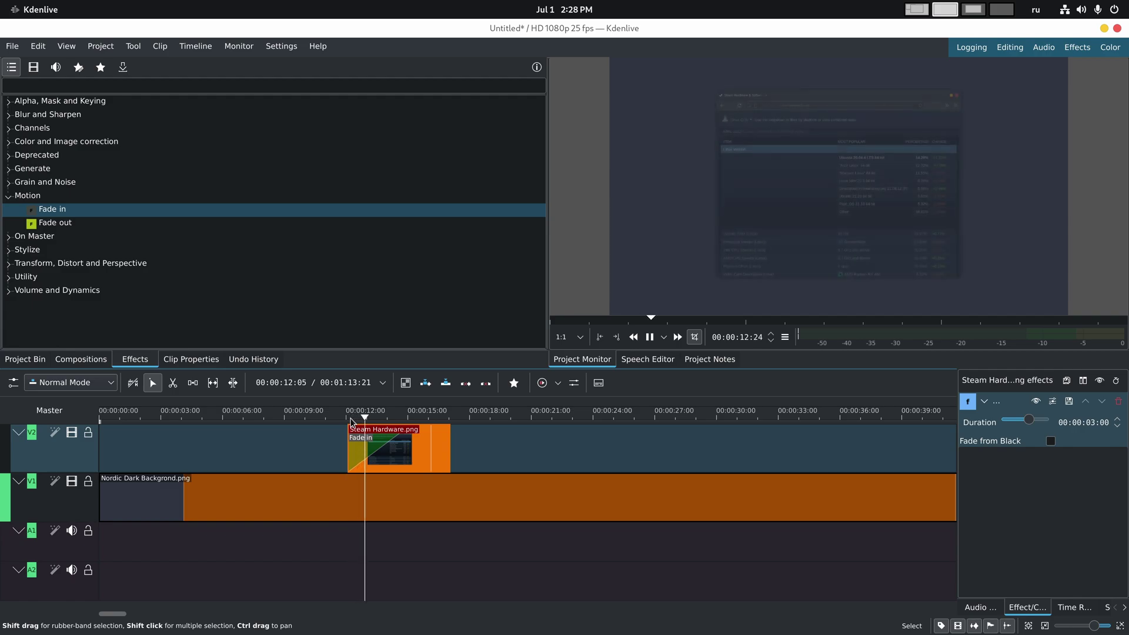
drag(388, 424, 367, 425)
click(348, 413)
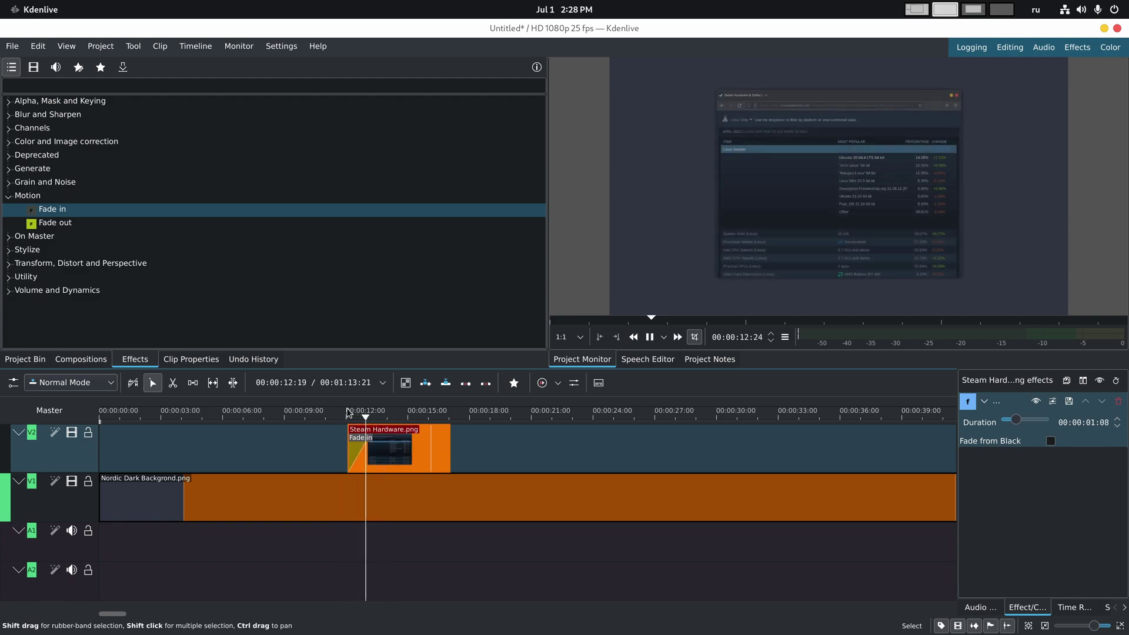
click(350, 413)
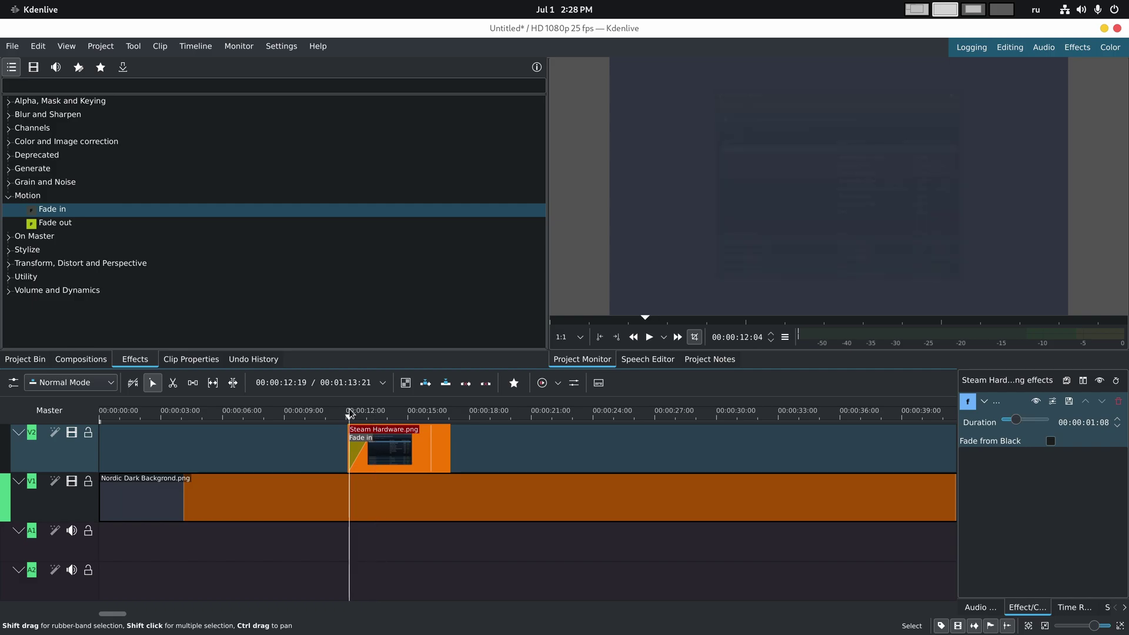
click(9, 261)
Step: Add Transform to Steam Hardware with Y keyframes going from -100 to 0
scroll(69, 317, down, 1)
click(68, 318)
drag(356, 438, 356, 439)
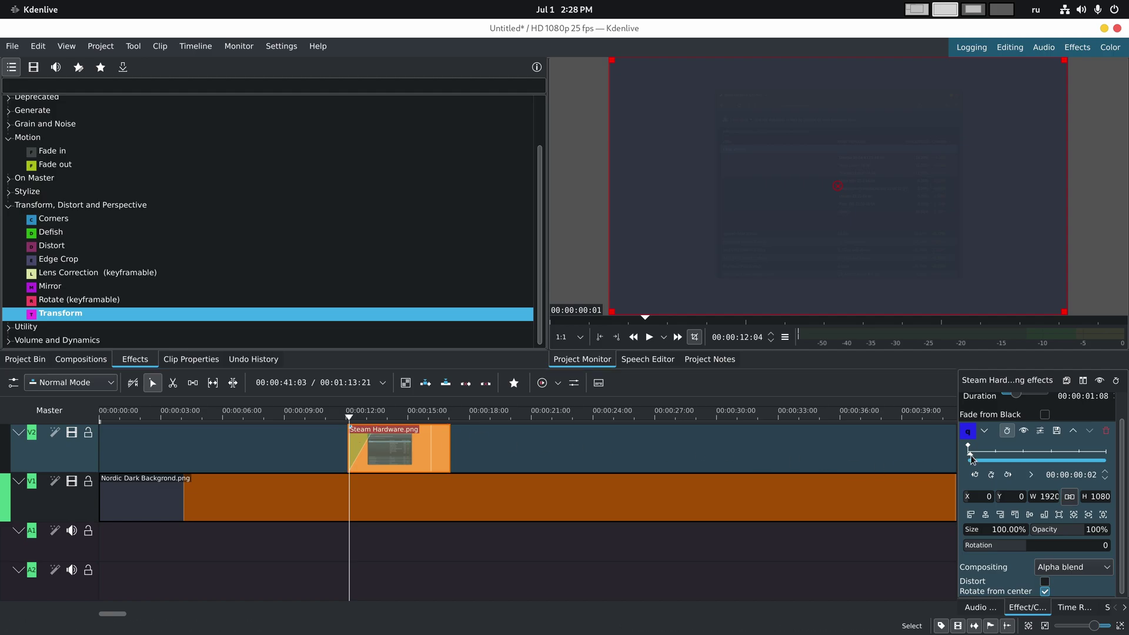
click(1015, 497)
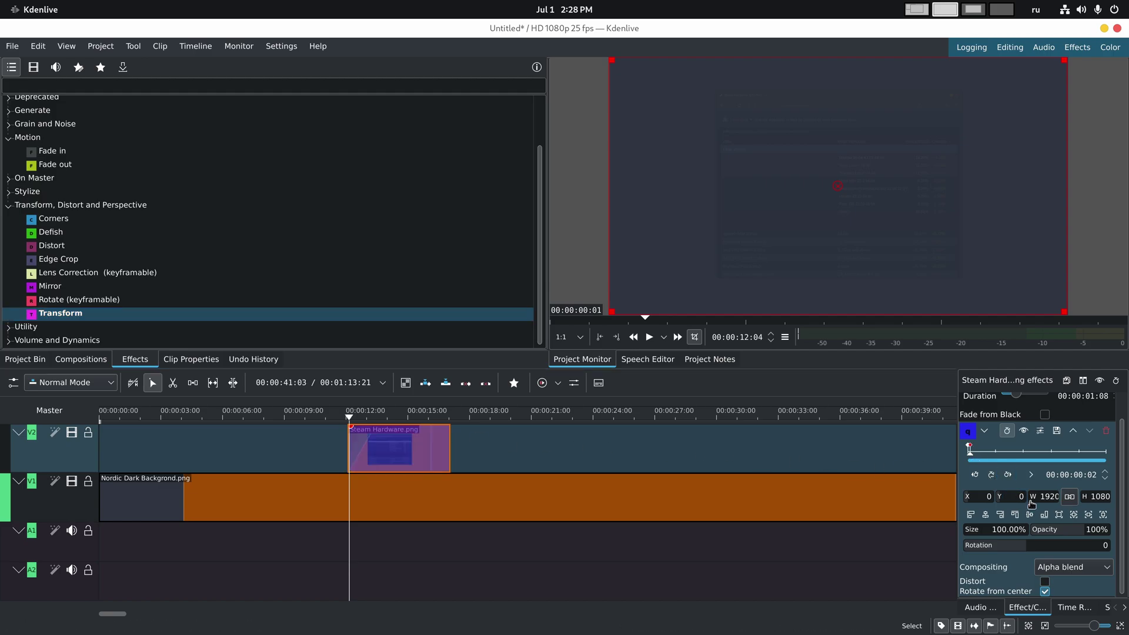
text(-100)
key(space)
click(991, 474)
text(0)
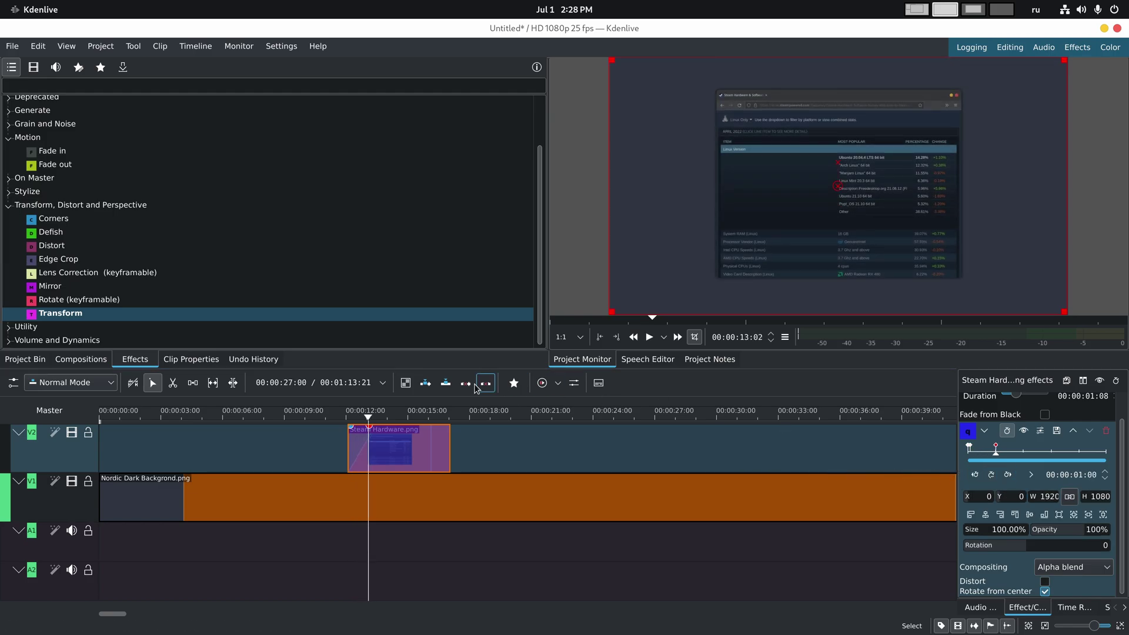
Step: Play back the slide-in and step between the Y -100 and Y 0 keyframes
click(348, 418)
key(space)
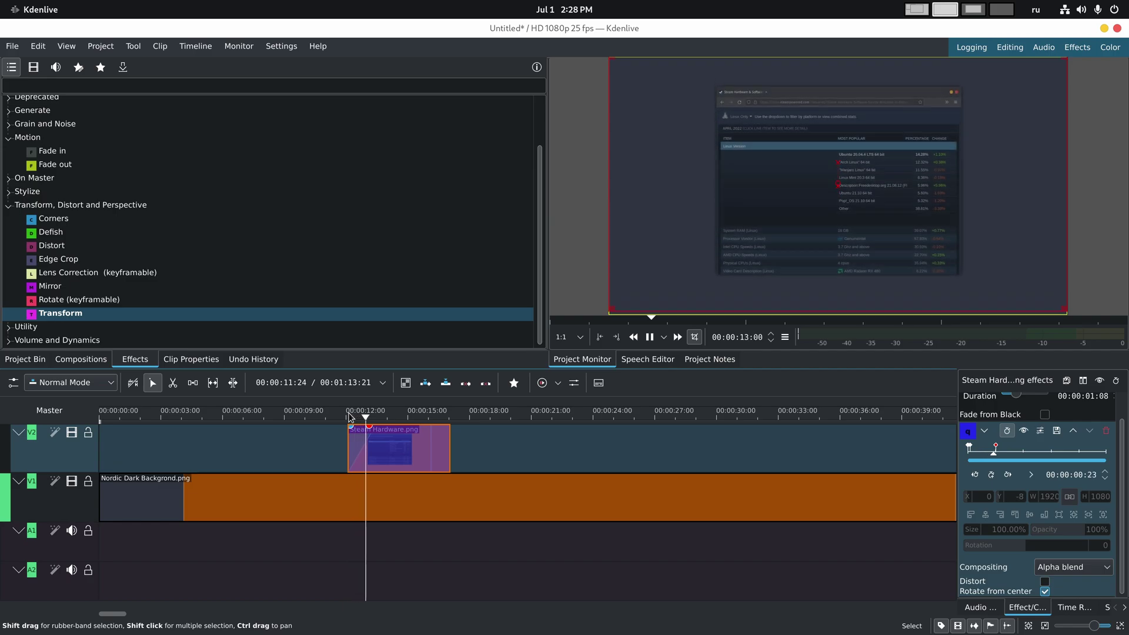
click(348, 417)
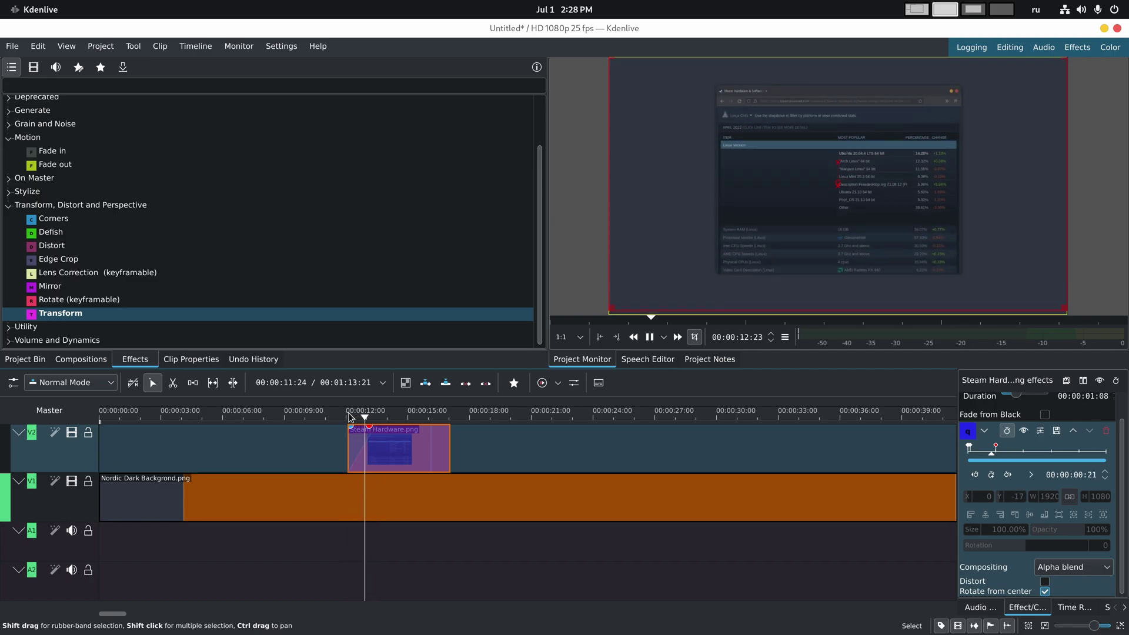
click(345, 417)
key(space)
key(space)
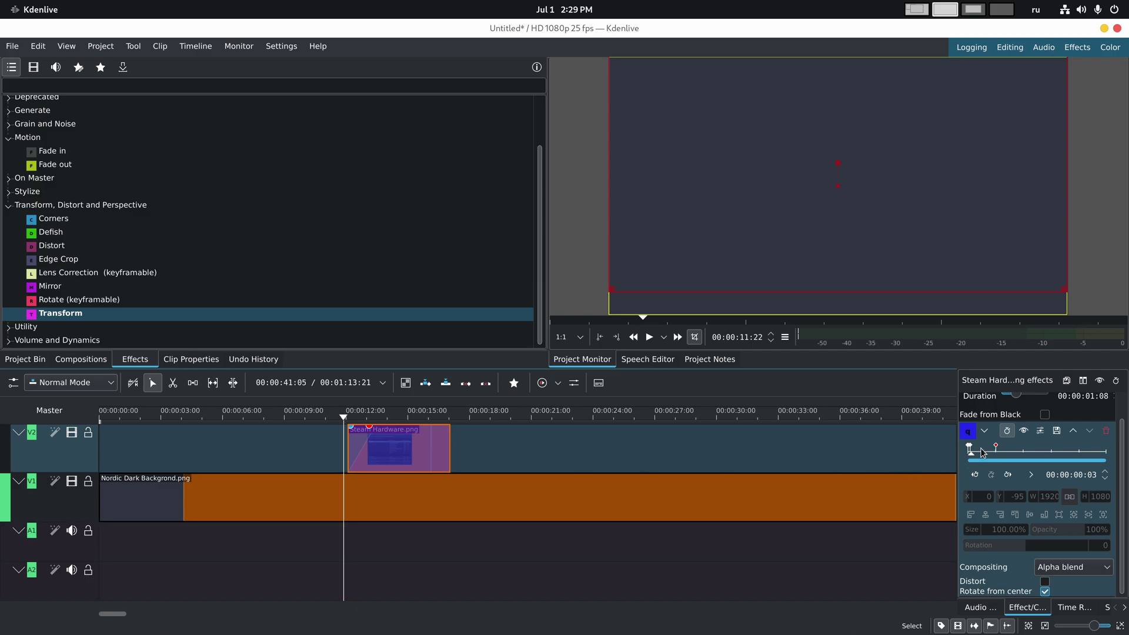
click(994, 476)
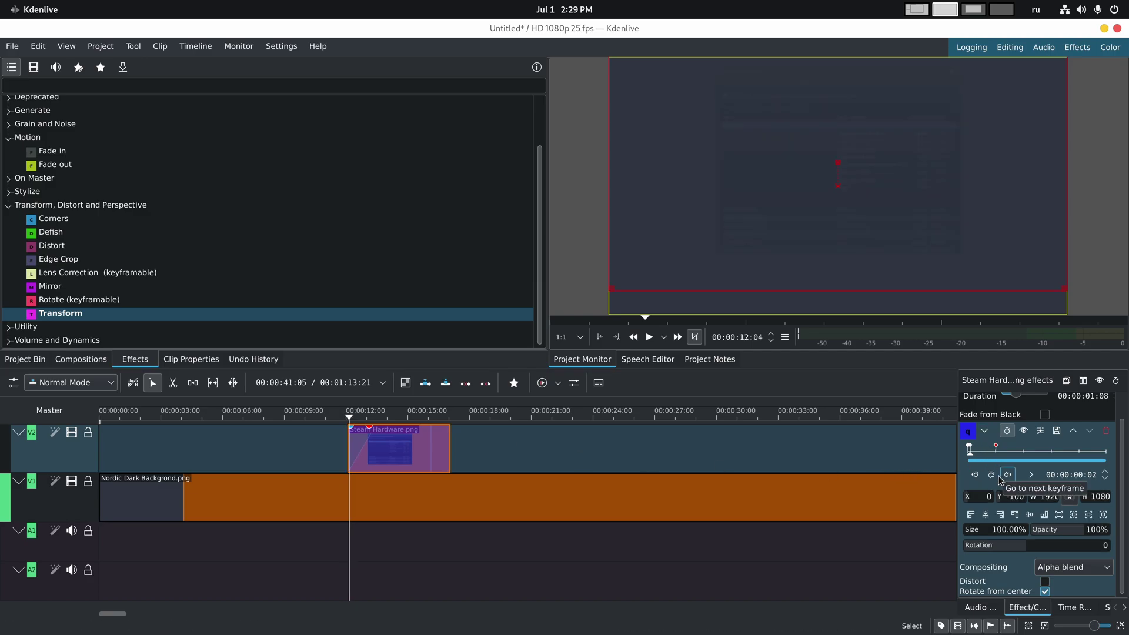
click(1006, 478)
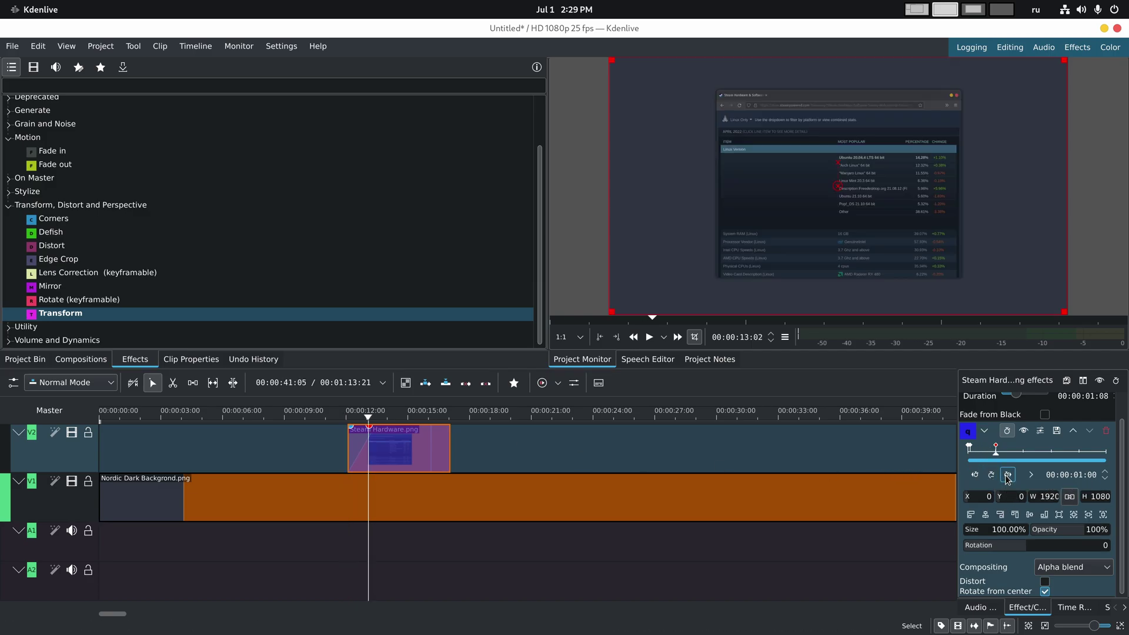
click(974, 474)
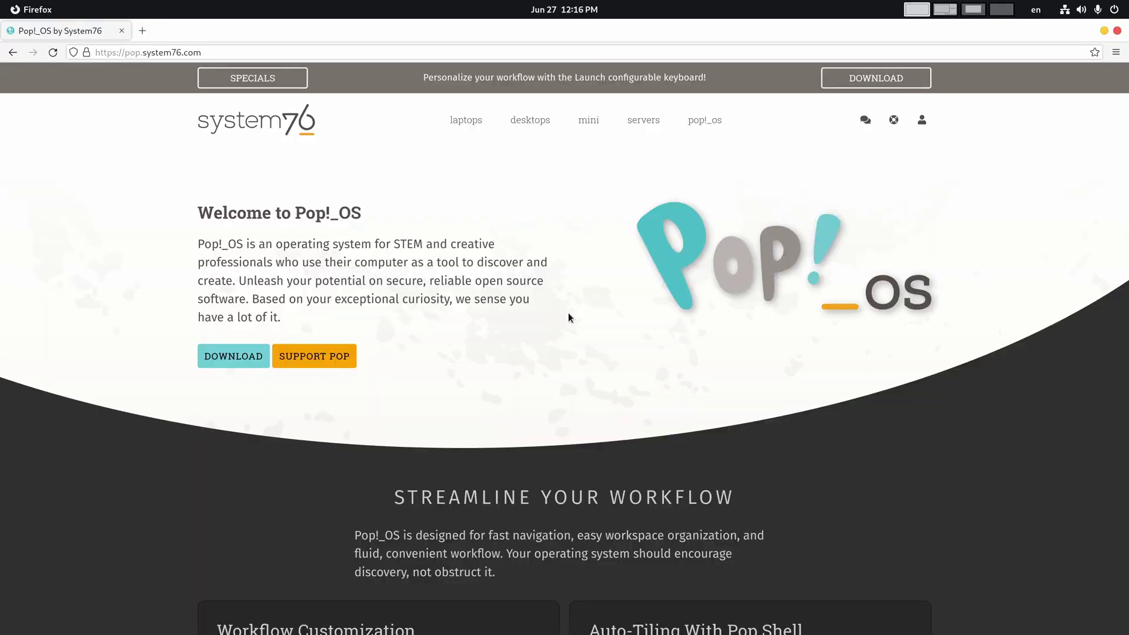
Step: Scroll the Pop!_OS page, then jump to the About section of the Natron site
scroll(568, 318, down, 15)
scroll(883, 464, down, 2)
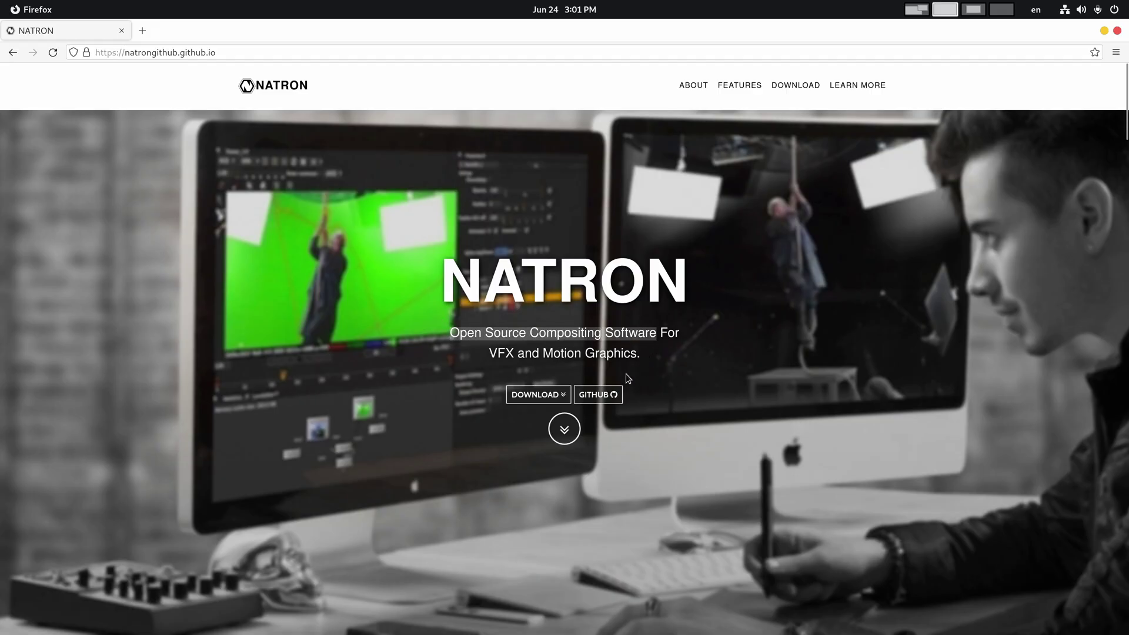
click(564, 430)
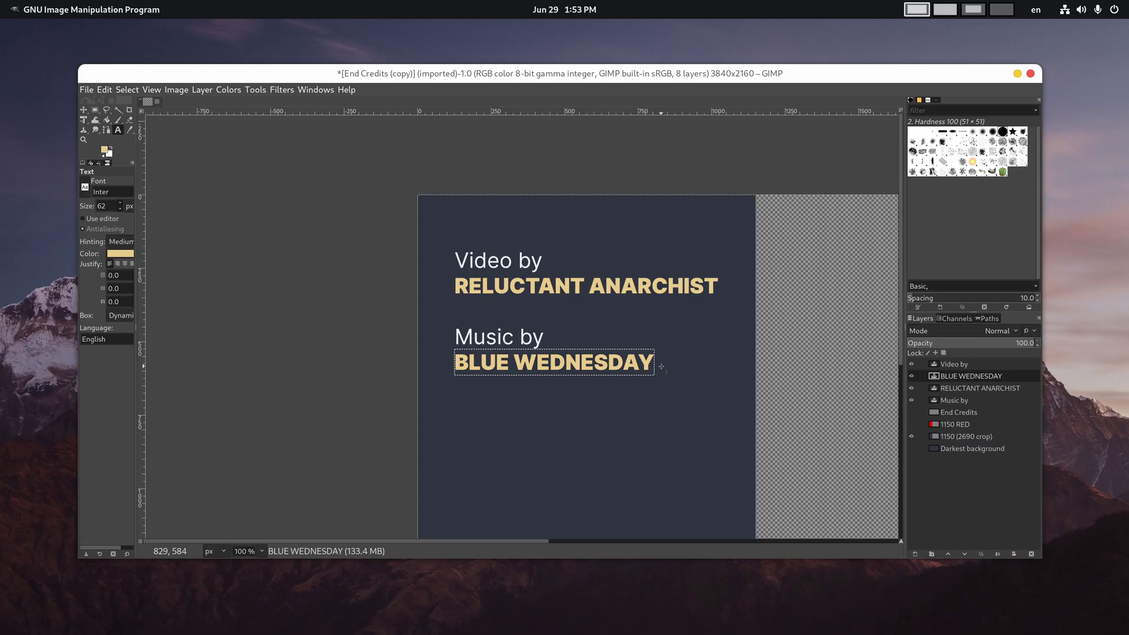
scroll(653, 362, up, 1)
Step: Type LESS.PEOPLE into the BLUE WEDNESDAY credit text and start another line
click(640, 370)
text(LESS)
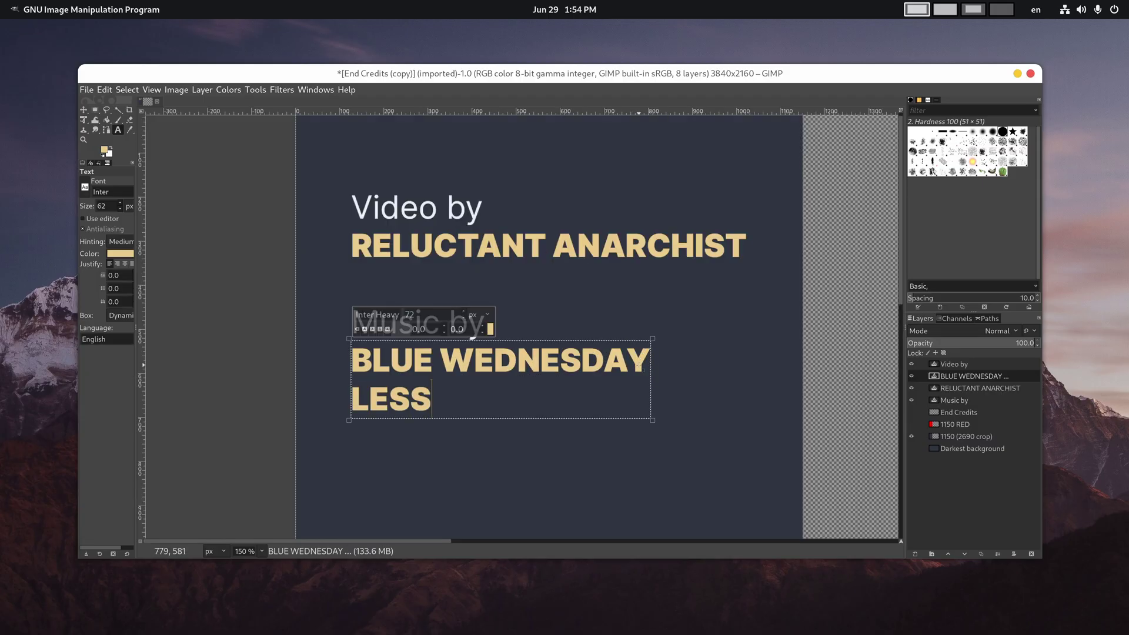
text(.PEOPLE)
key(Return)
text(W)
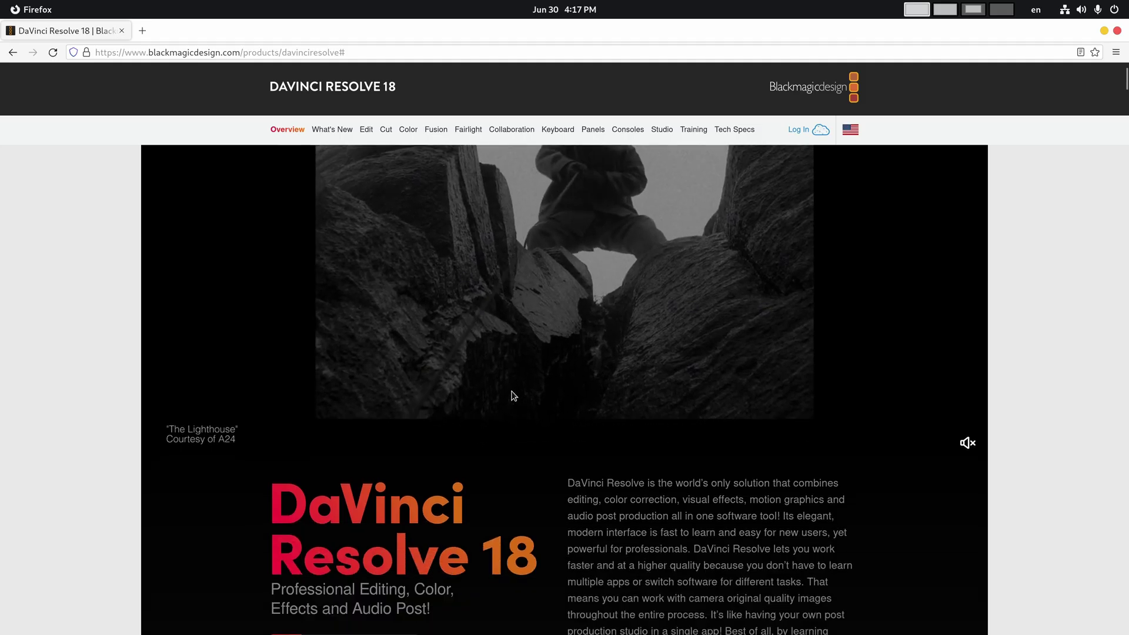
scroll(511, 391, down, 3)
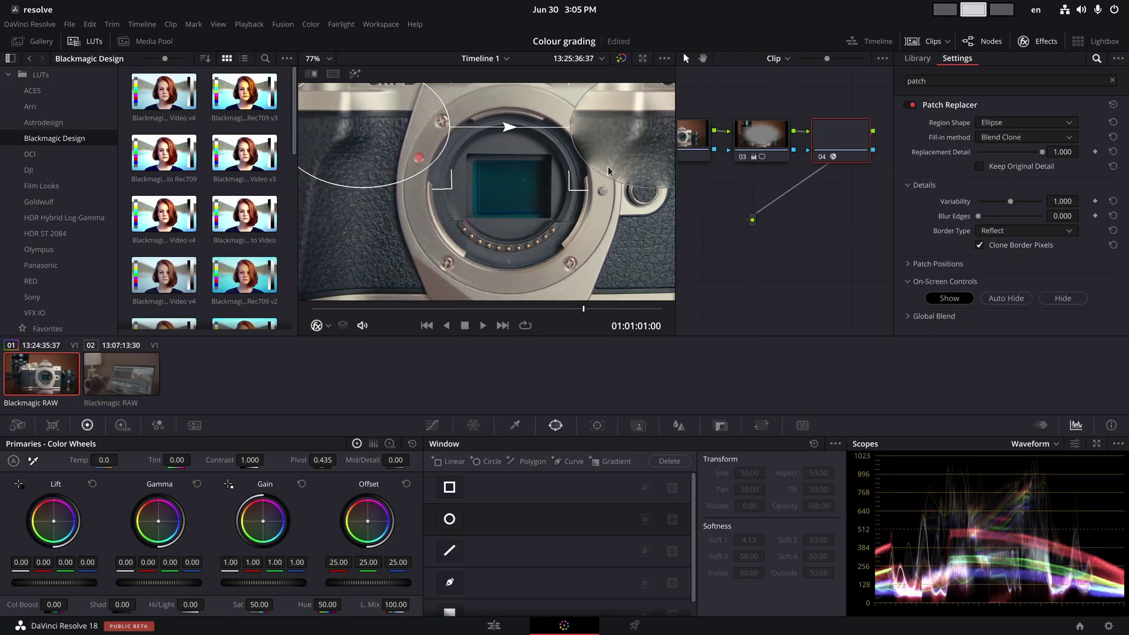
Step: Reshape the Patch Replacer ellipses into thin shapes over the gold lens-mount contacts
drag(531, 143, 575, 194)
scroll(578, 261, up, 2)
scroll(578, 261, up, 3)
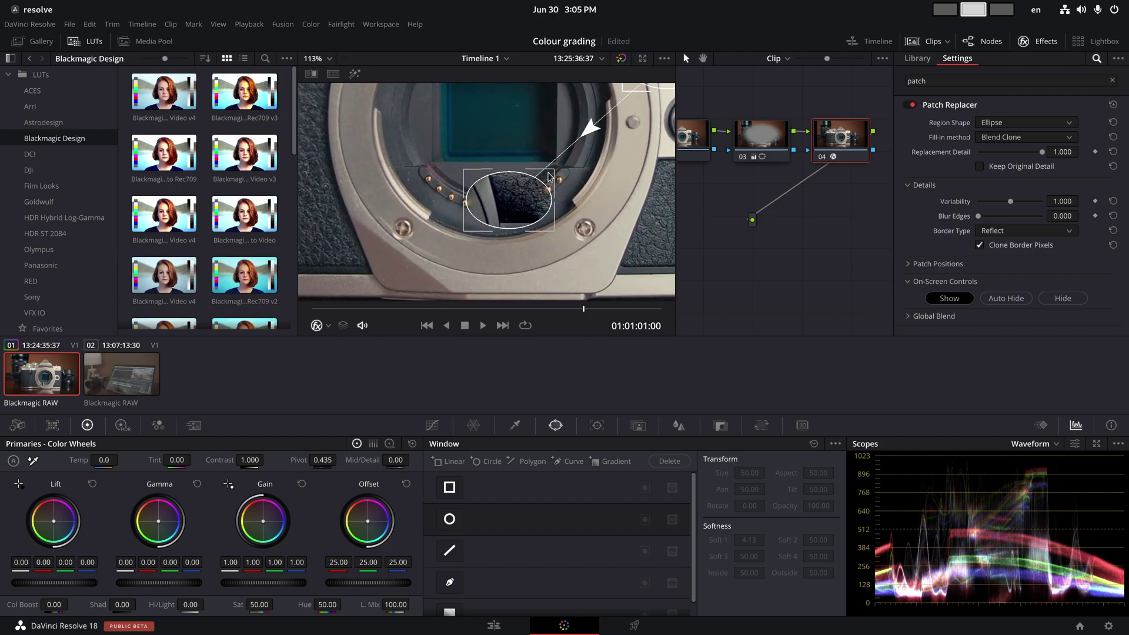
drag(552, 231, 601, 136)
scroll(524, 188, up, 2)
drag(466, 293, 488, 240)
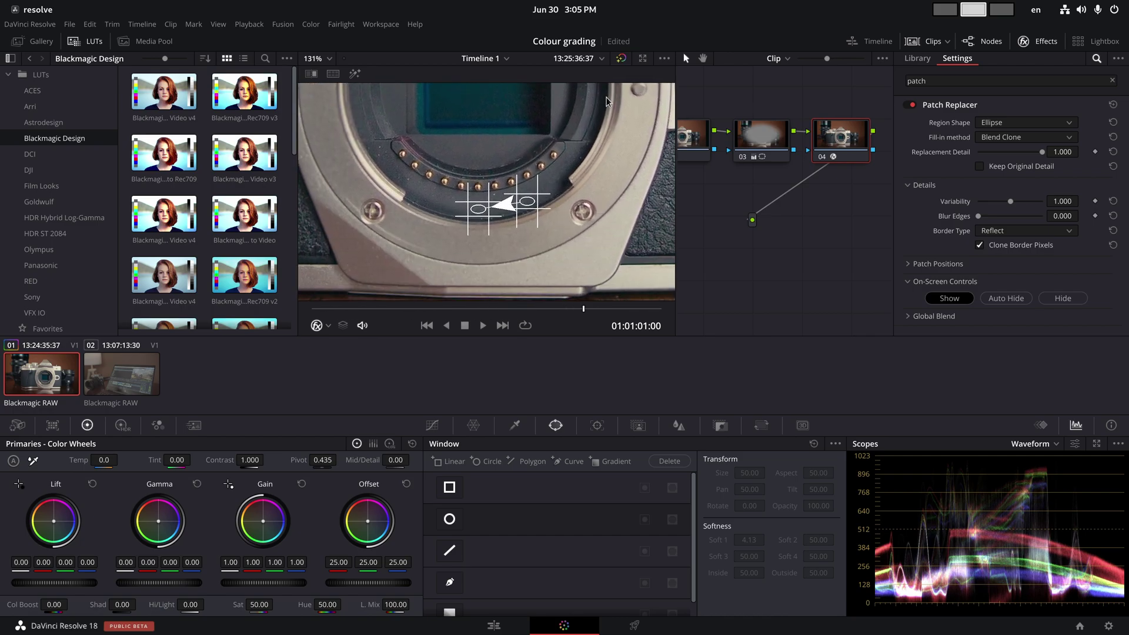
scroll(487, 240, up, 4)
scroll(488, 240, up, 2)
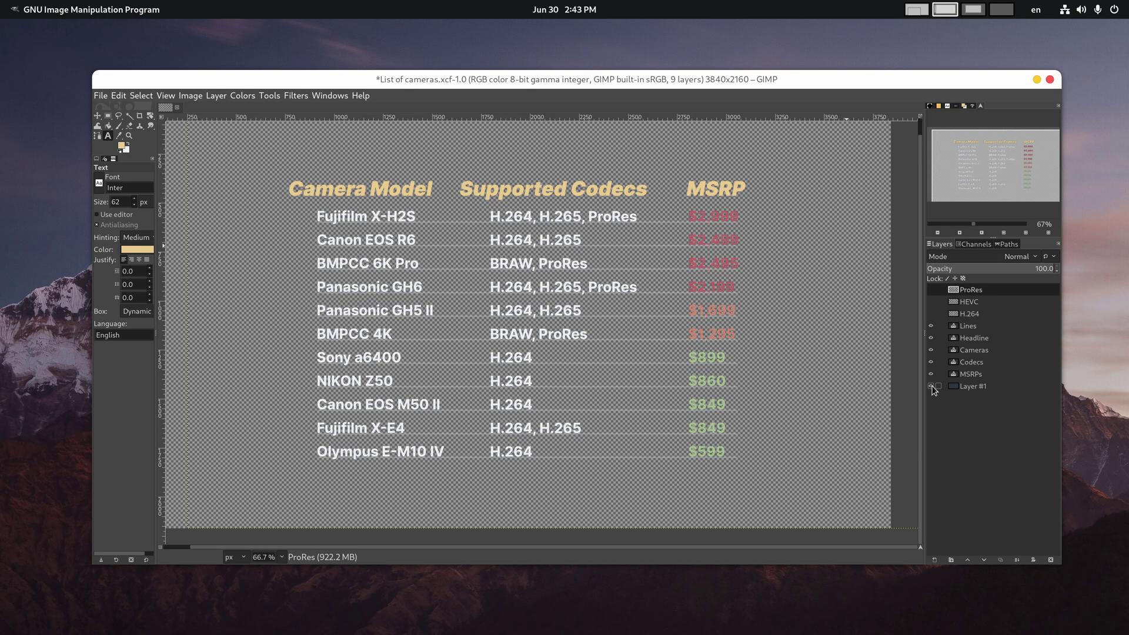
Step: Make the Layer #1 background and the H.264 and ProRes highlight layers visible
click(931, 386)
click(931, 314)
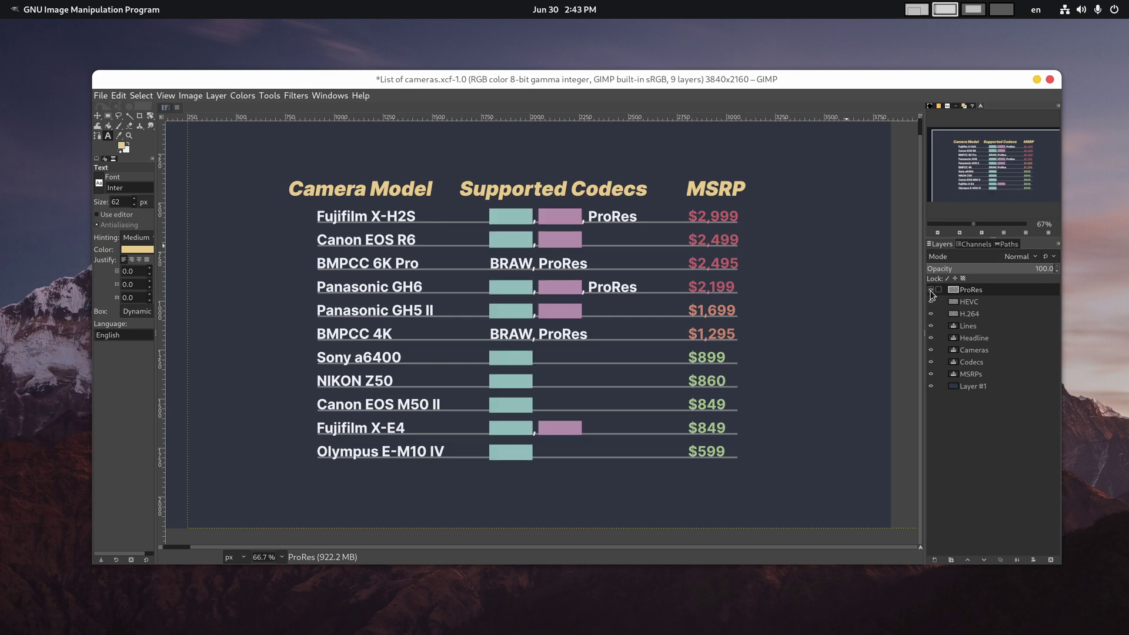
click(930, 290)
click(106, 95)
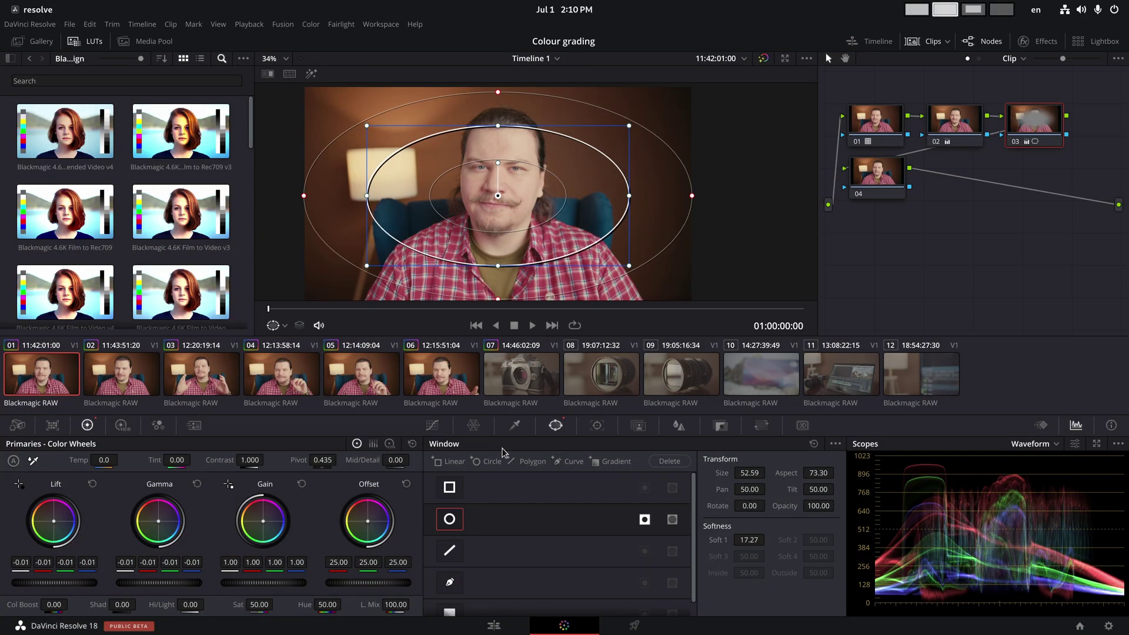
Step: Select the Olympus camera clip and set its Camera Raw Decode Using to Clip
click(506, 392)
click(19, 425)
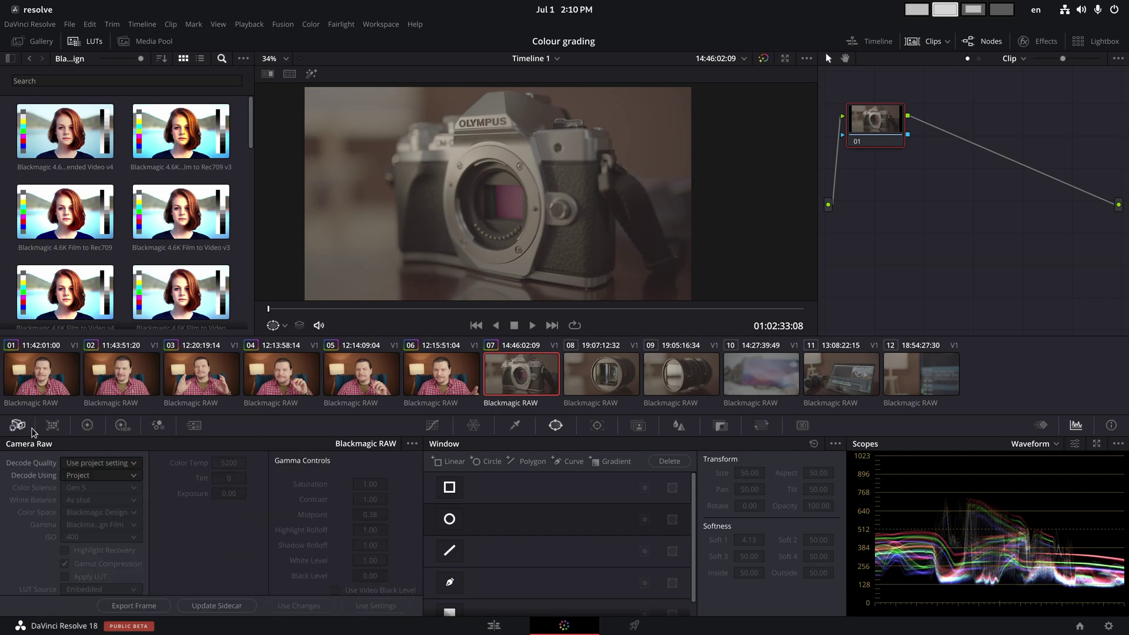
click(94, 476)
click(90, 530)
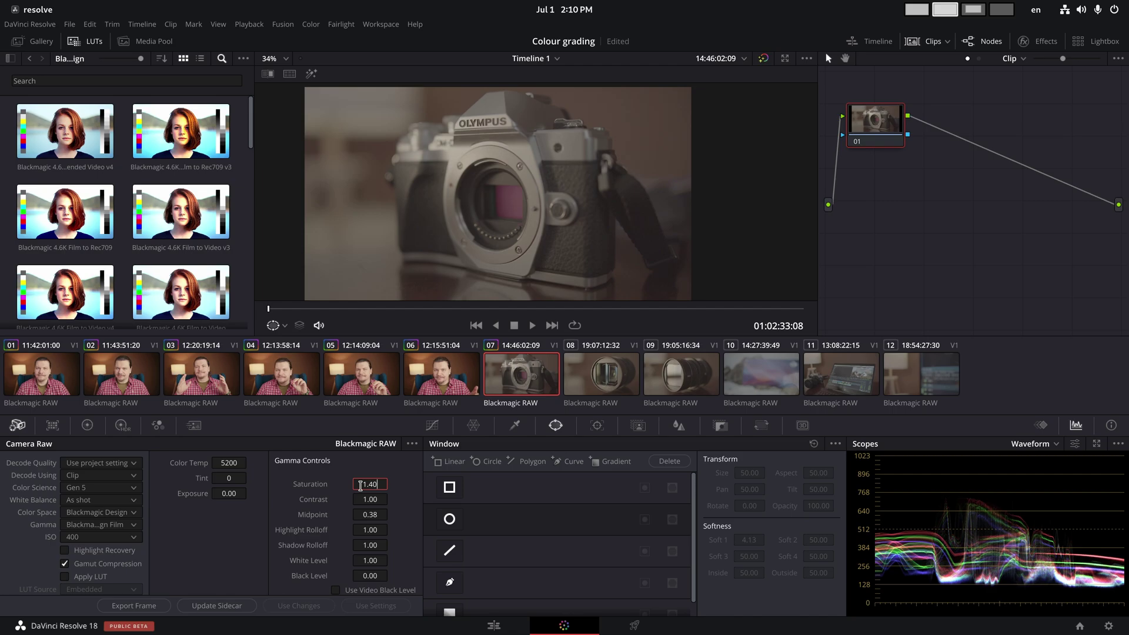
Step: Set saturation 1.40, contrast 1.32, shadow rolloff 0.50, black level -0.05, and add two serial nodes
click(360, 486)
text(1.40)
key(Return)
click(371, 501)
text(1.32)
key(Return)
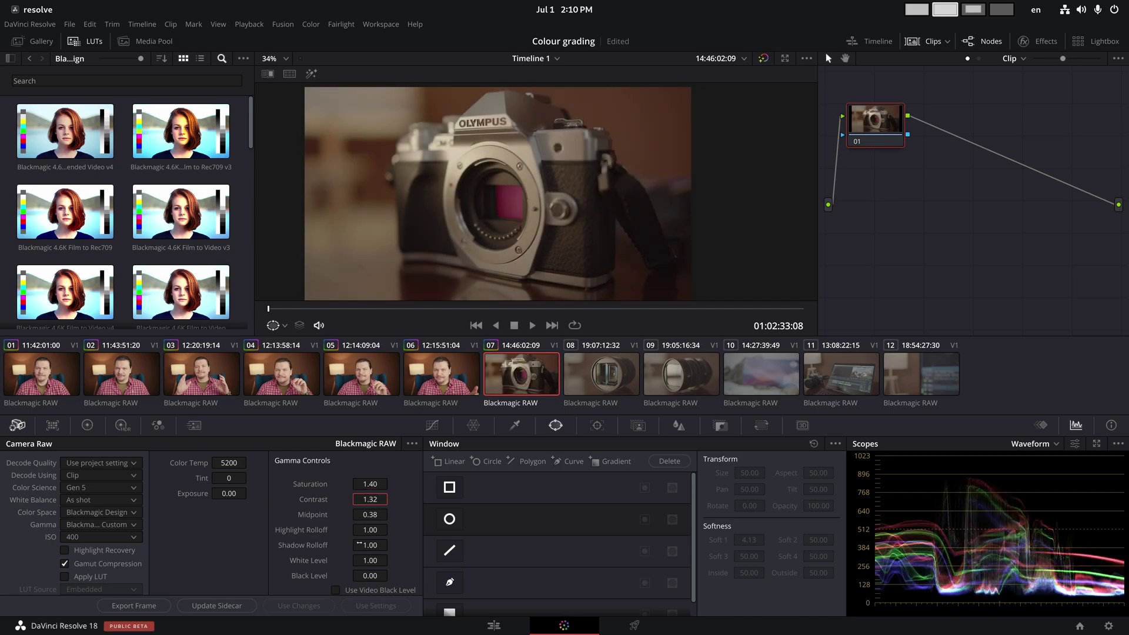
click(357, 544)
text(0.50)
key(Return)
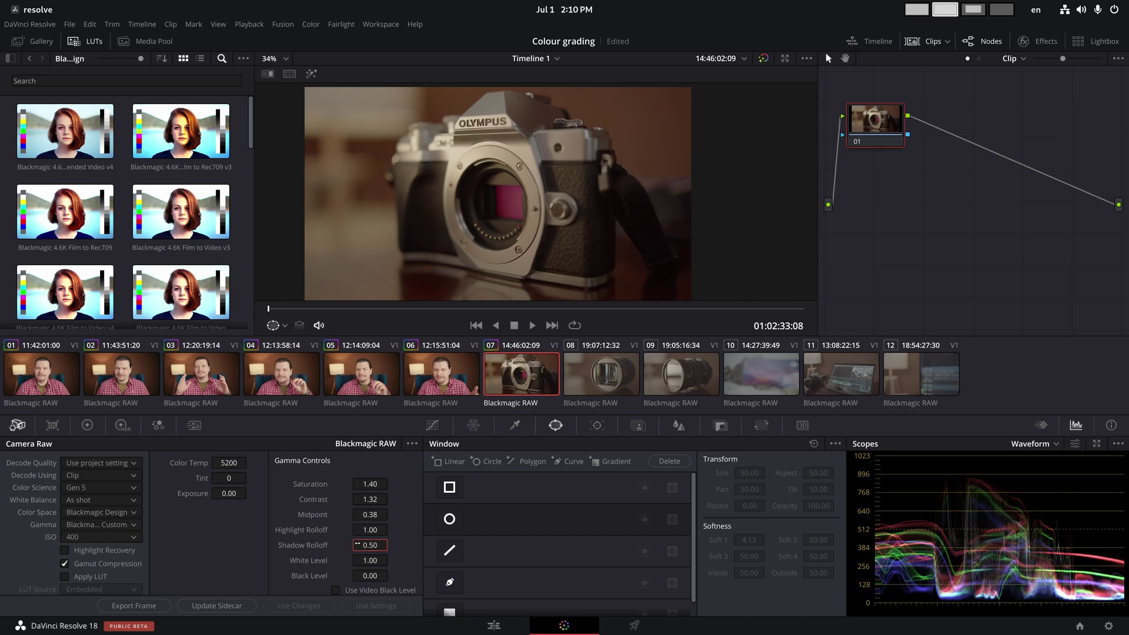
click(370, 576)
text(-0.05)
key(Return)
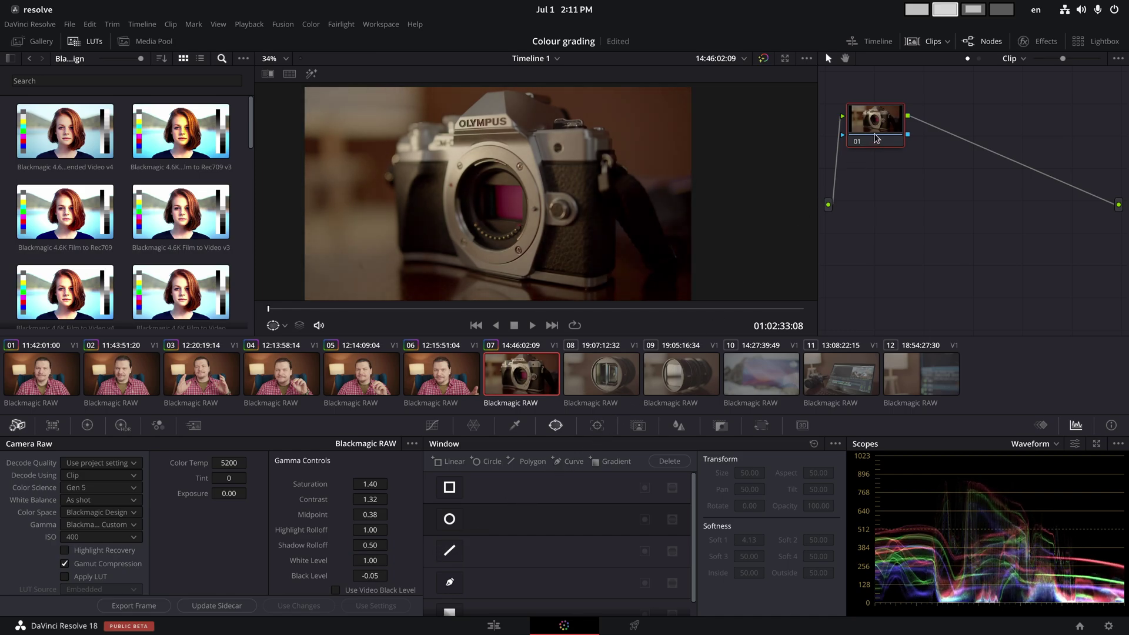
key(alt+s)
key(alt+s)
click(932, 128)
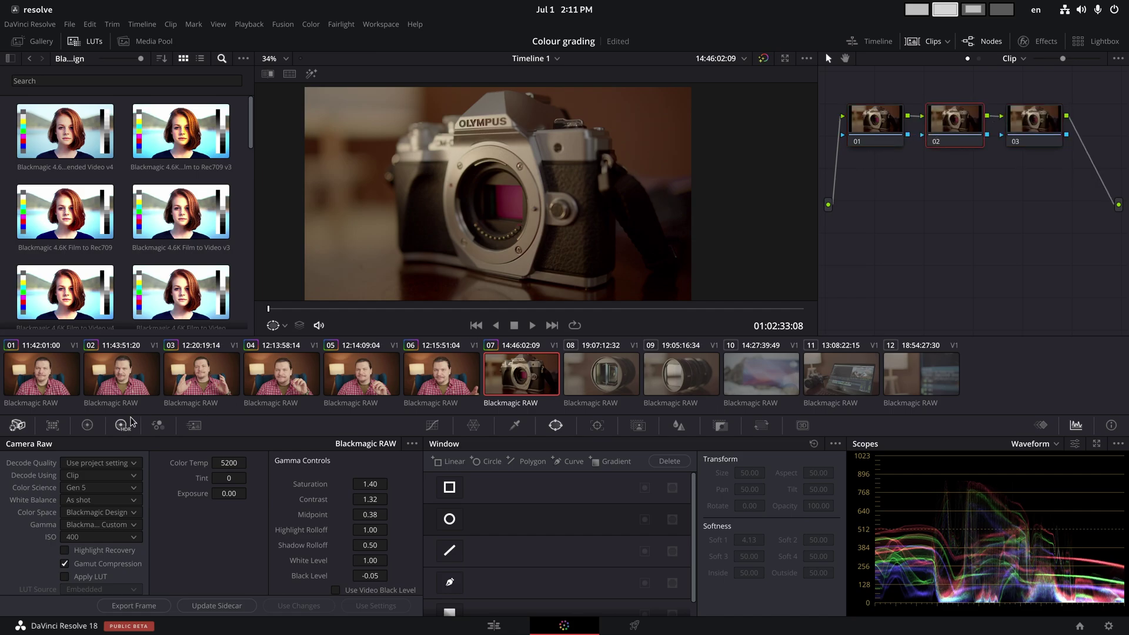
Step: Add clips C001–C004 from the Laptop and lenses folder to Flowblade's Media panel
click(83, 426)
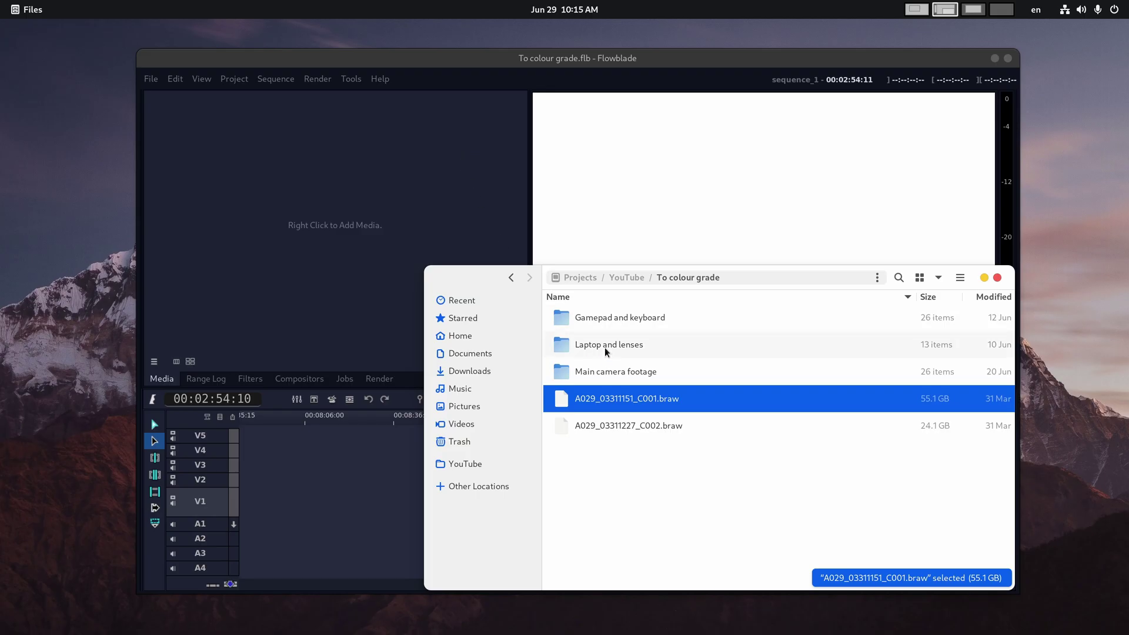
double_click(604, 348)
click(623, 320)
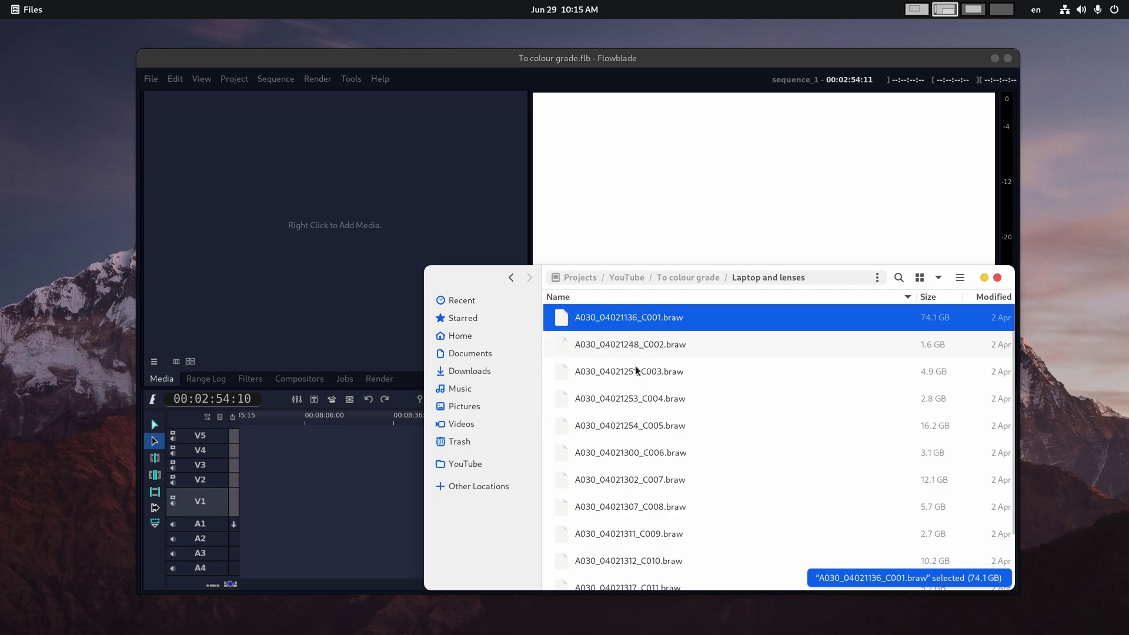
shift+click(649, 400)
drag(416, 228, 382, 197)
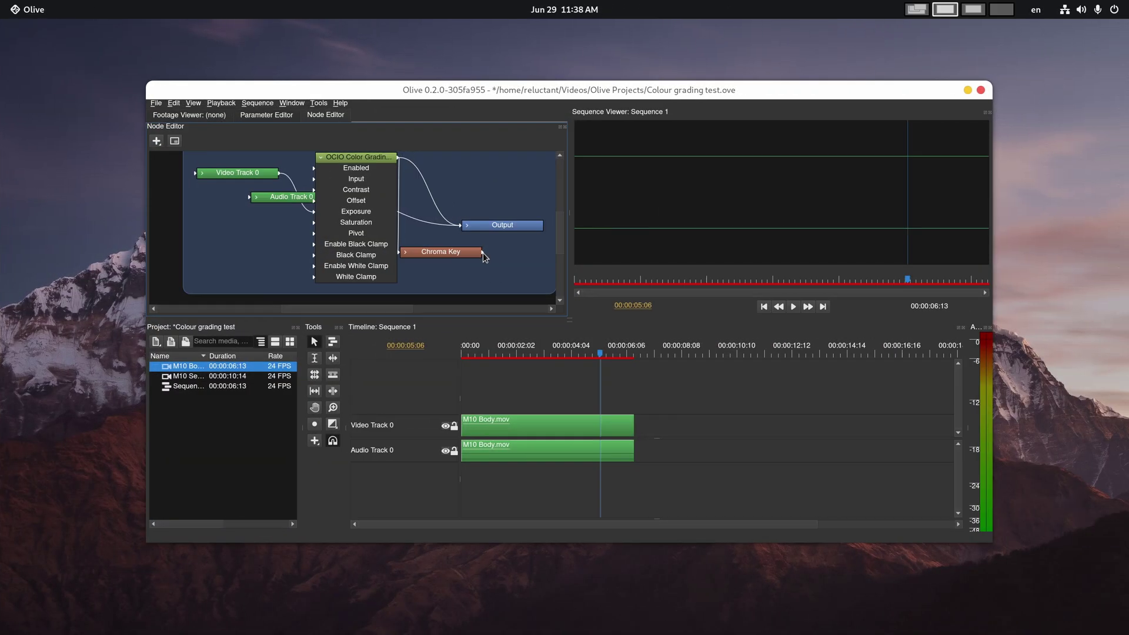
mouse_move(484, 256)
mouse_down()
mouse_move(468, 229)
mouse_move(492, 248)
mouse_up()
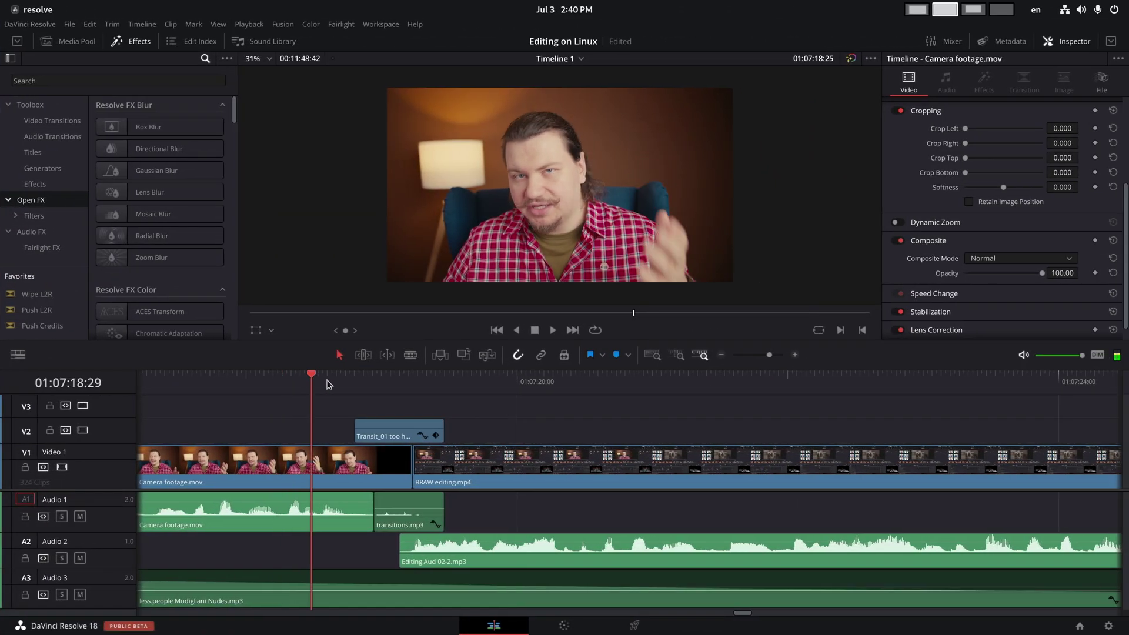
Step: Set the Transit_01 too hard.mp4 clip's Composite Mode to Screen
drag(310, 379, 415, 382)
click(1073, 260)
scroll(1033, 328, down, 6)
click(1030, 318)
Step: Lower the transition clip's Composite Opacity to about 80, then play the edit from the start
drag(1043, 272, 1030, 275)
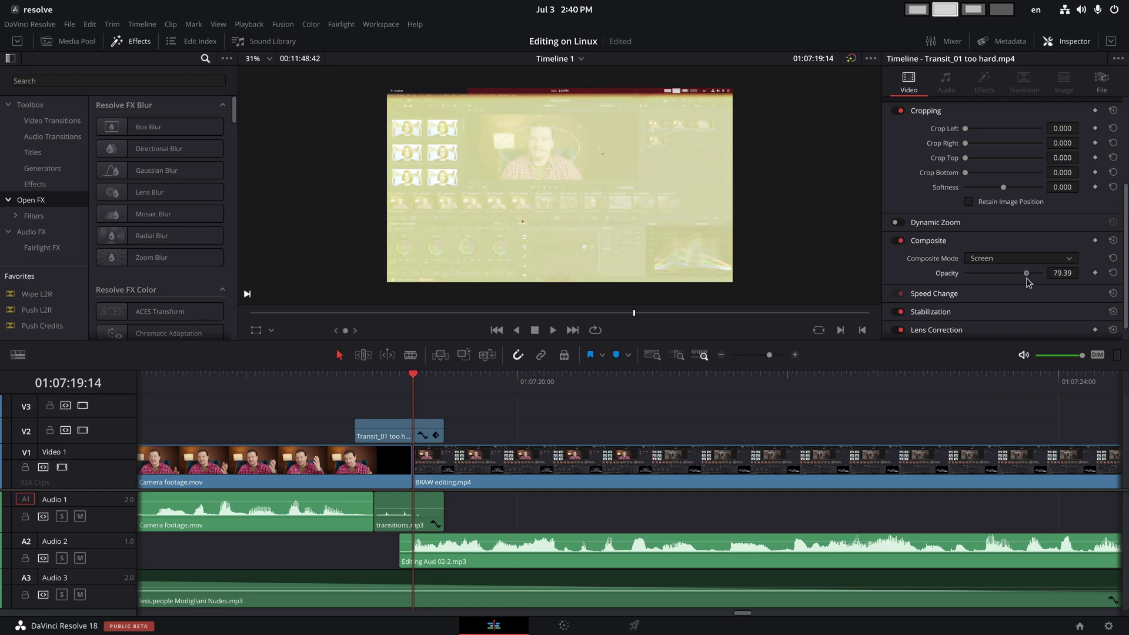
key(slash)
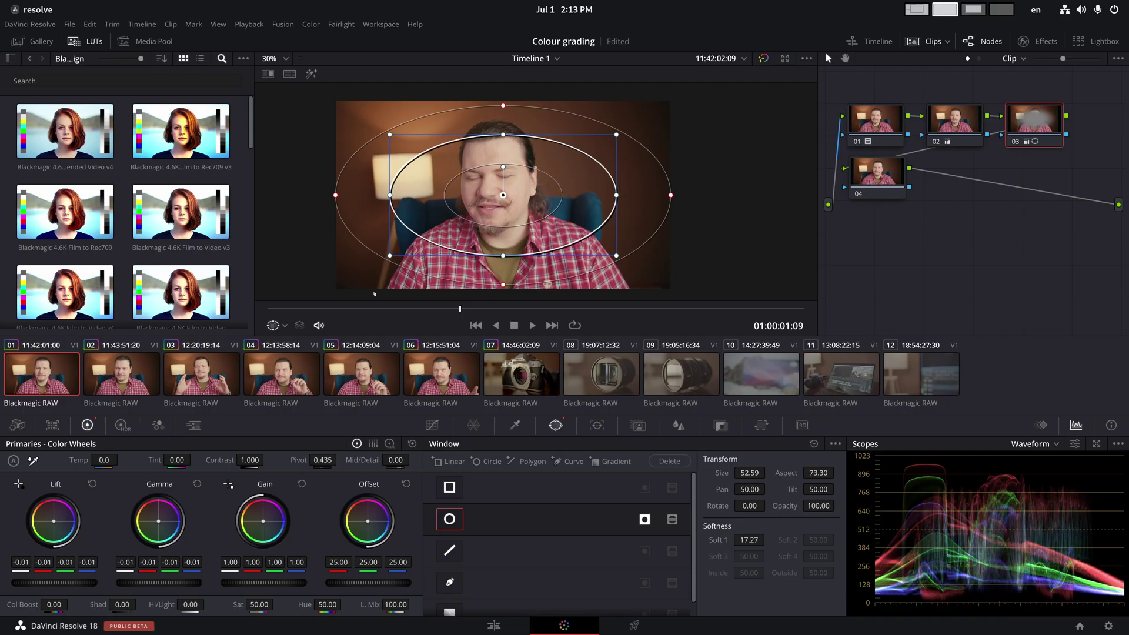
key(Home)
key(alt+shift+apostrophe)
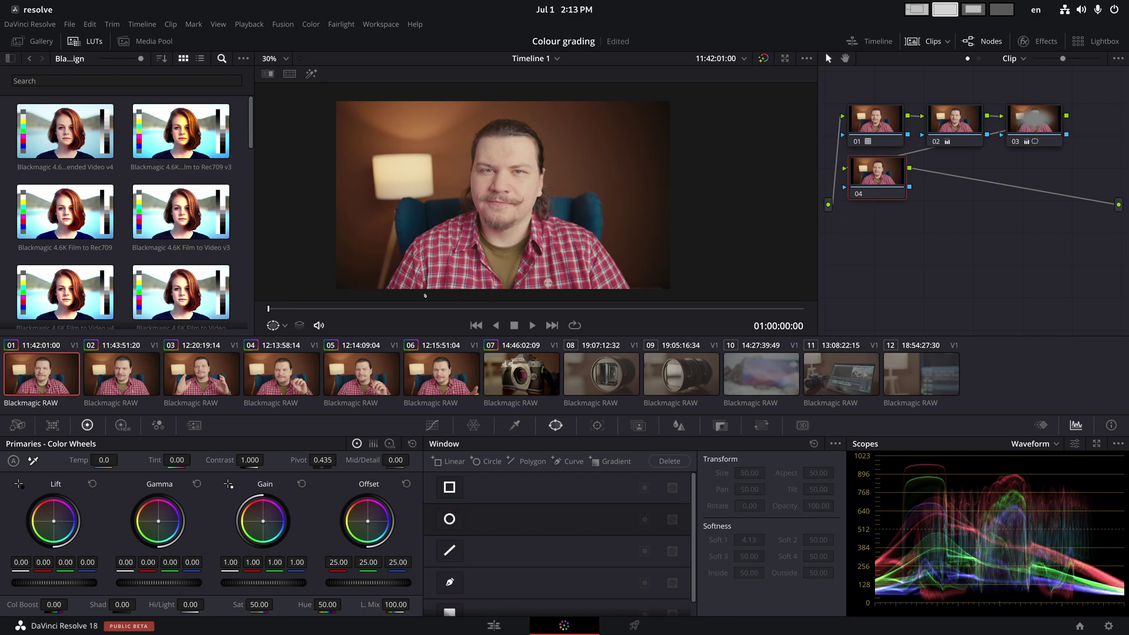
key(space)
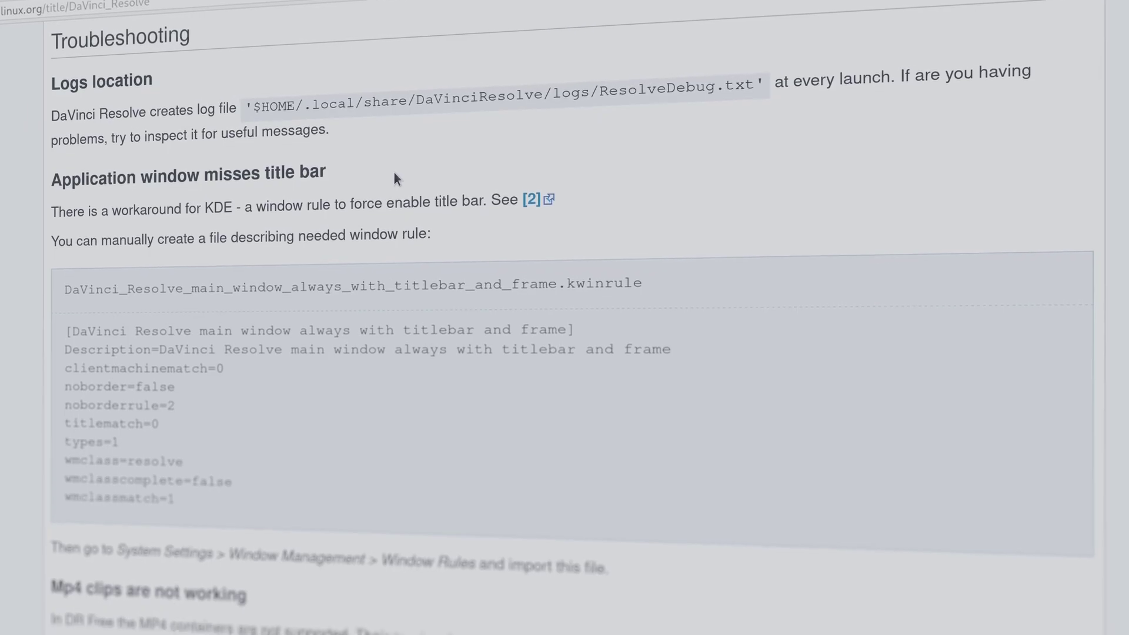
Step: Scroll the ArchWiki DaVinci Resolve page from Troubleshooting down to See also
scroll(394, 172, down, 10)
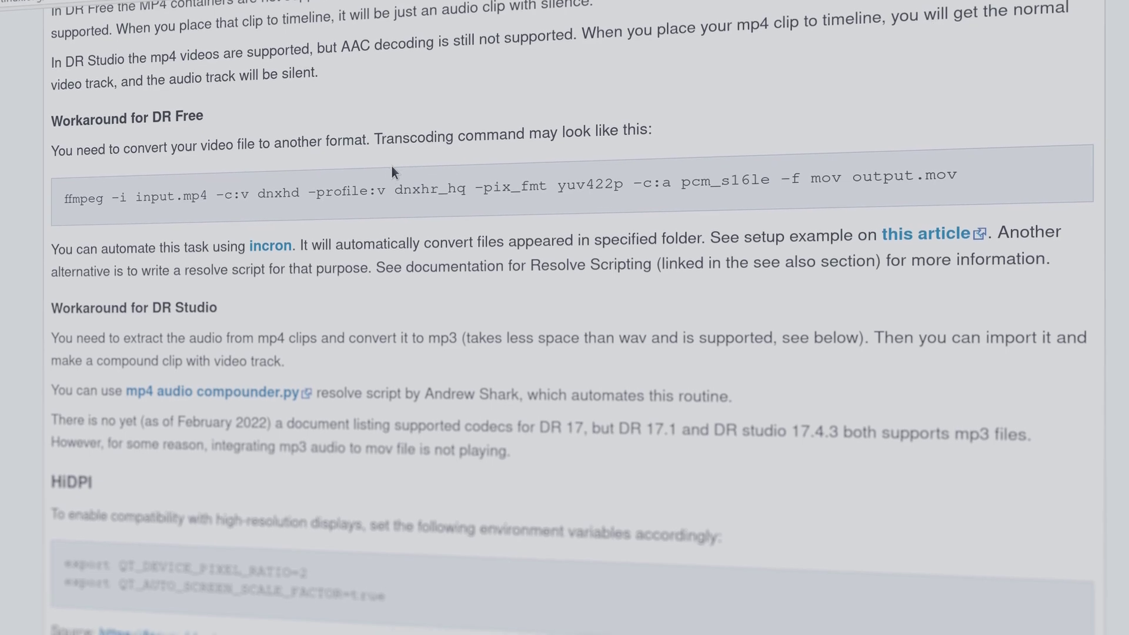
scroll(371, 235, down, 5)
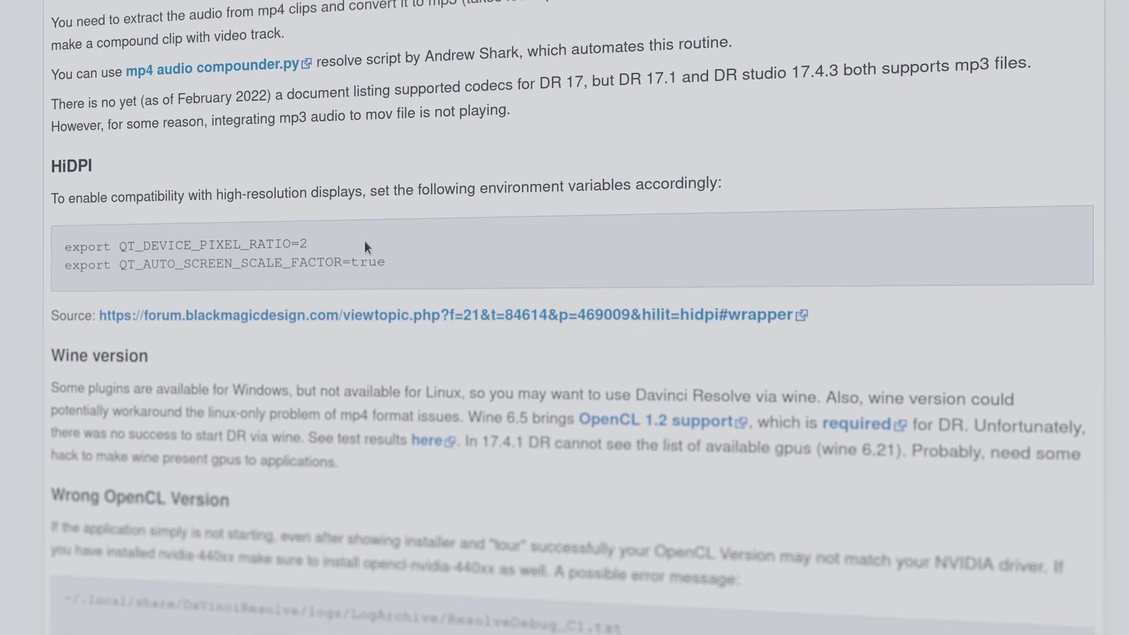
scroll(365, 239, down, 10)
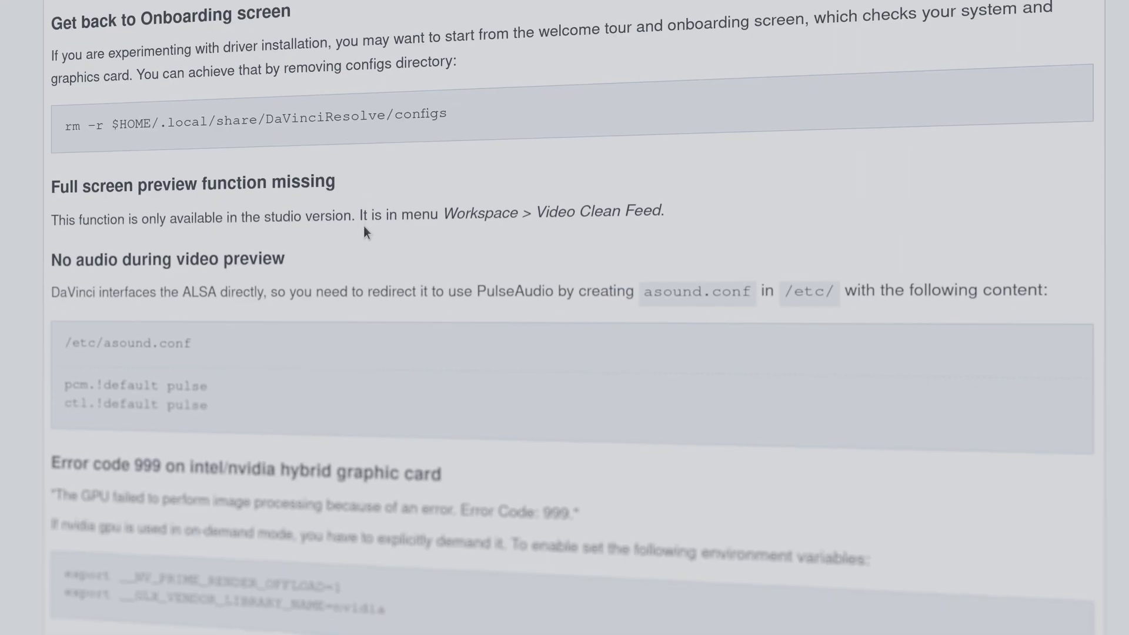
scroll(361, 226, down, 10)
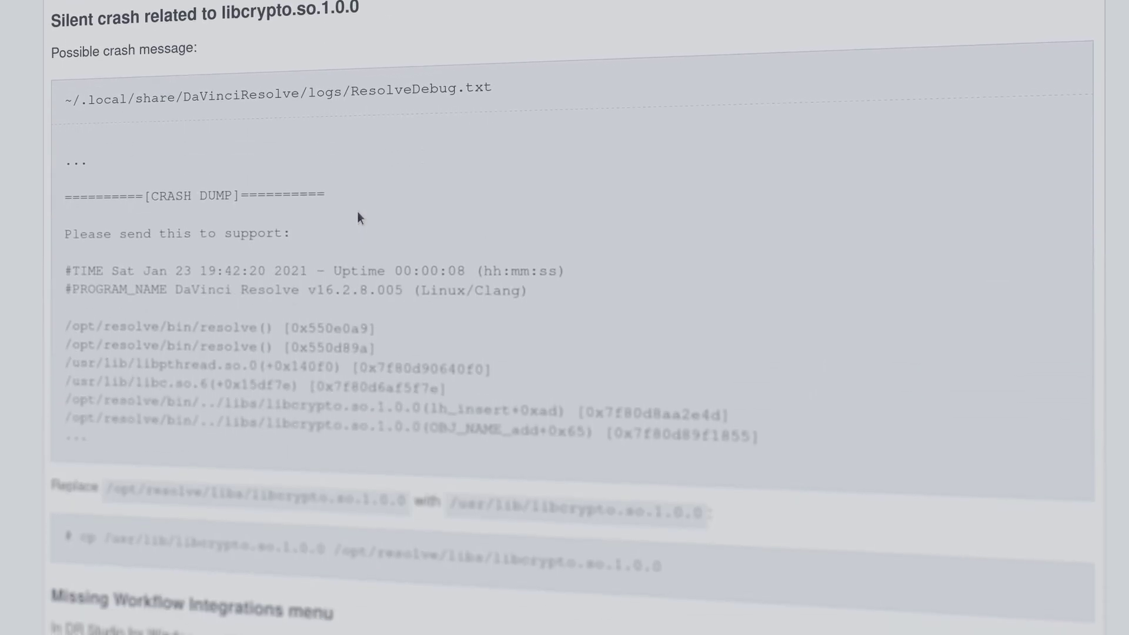
scroll(357, 210, down, 10)
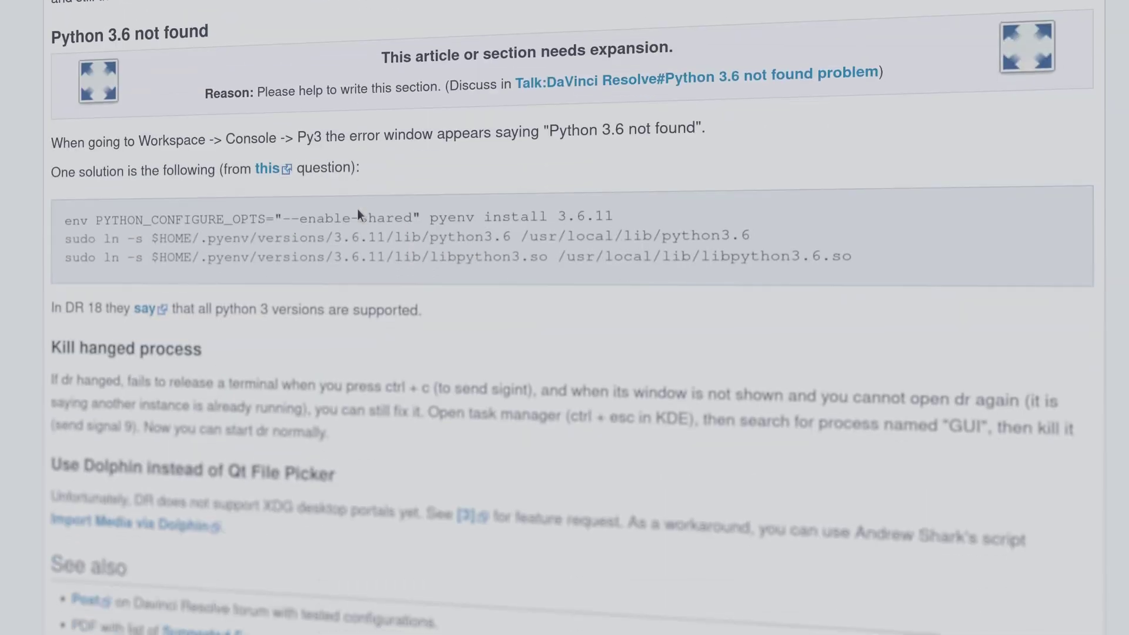
scroll(358, 209, down, 6)
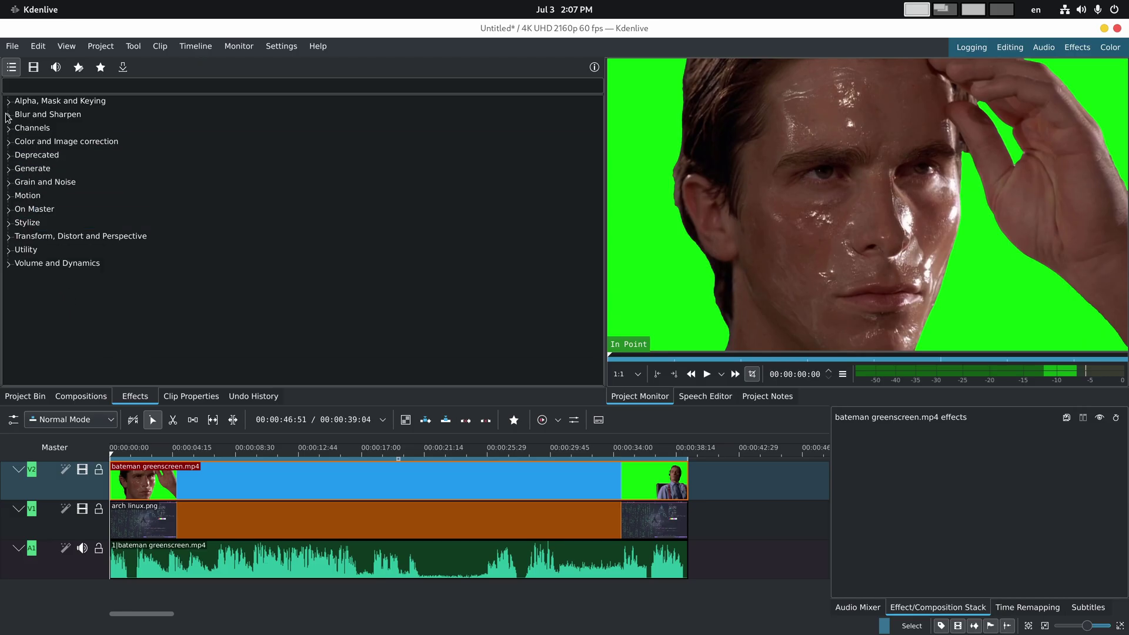
Step: Apply Chroma Key: Basic to the bateman greenscreen clip and sample its green as the key colour
click(8, 101)
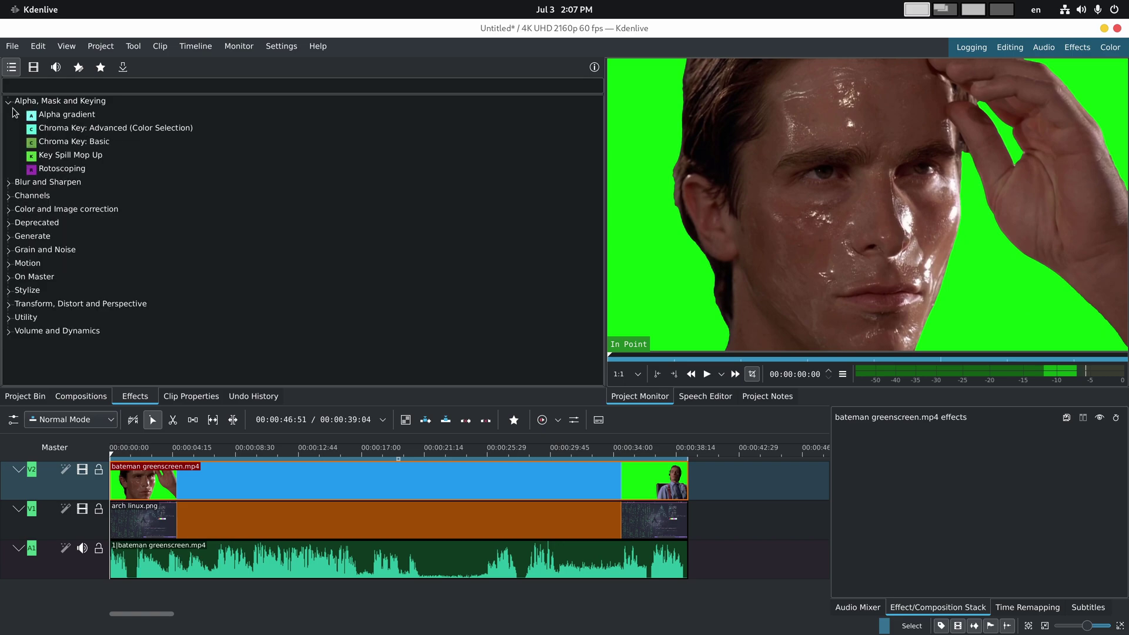
click(48, 142)
drag(166, 445, 171, 473)
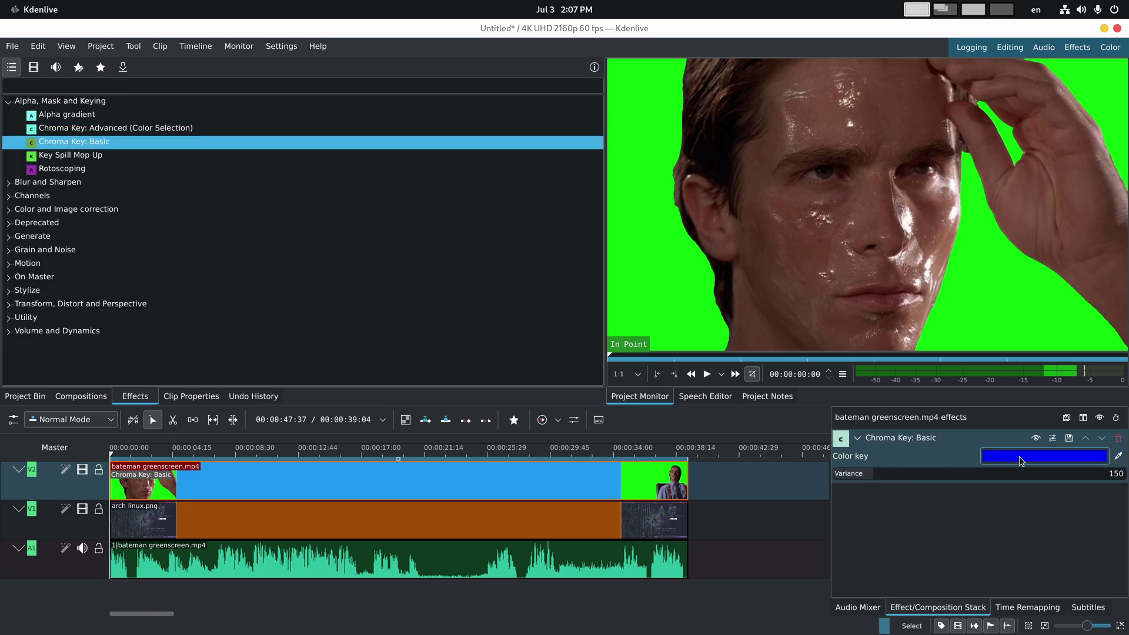
click(1118, 458)
click(1045, 342)
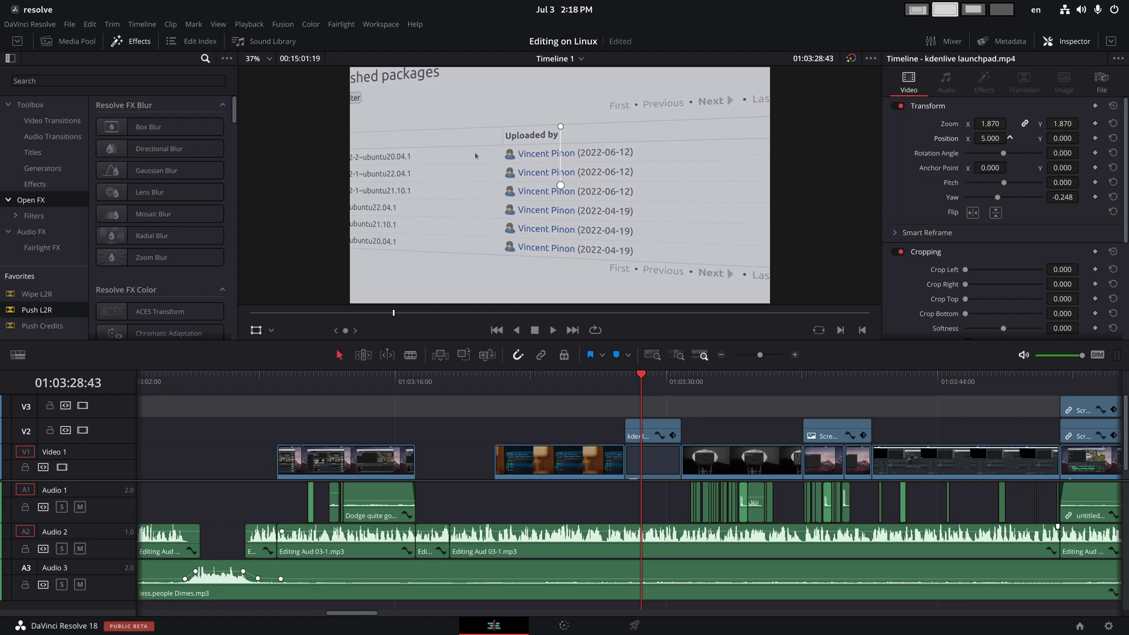
drag(475, 156, 588, 156)
Step: Nudge the packages screenshot sideways and apply Tilt-Shift Blur to it
drag(990, 138, 997, 142)
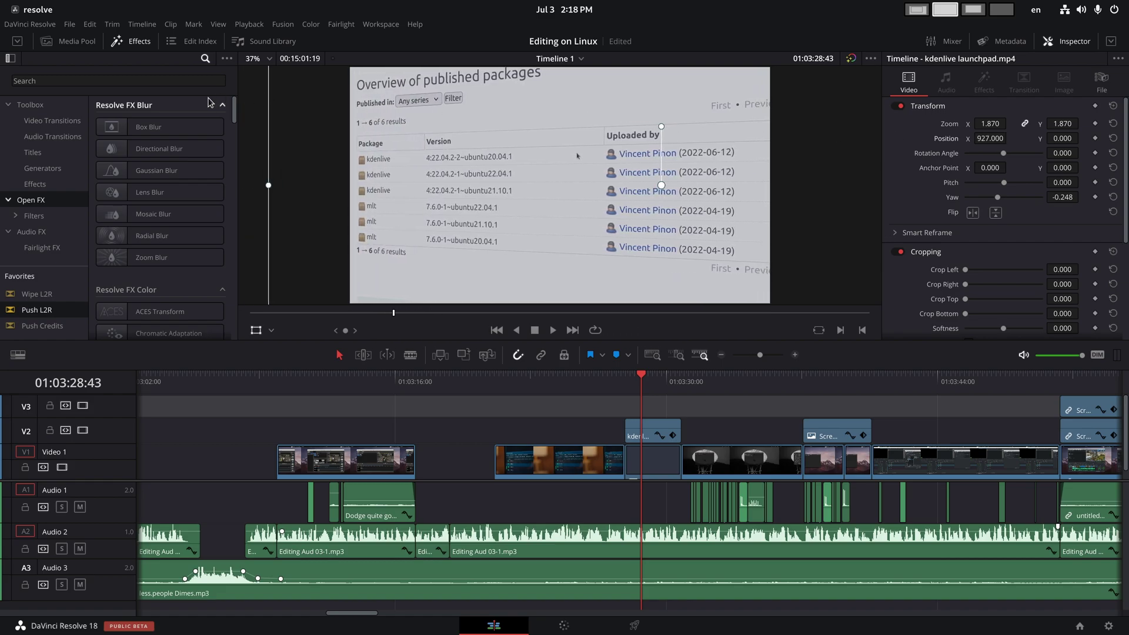
text(Til)
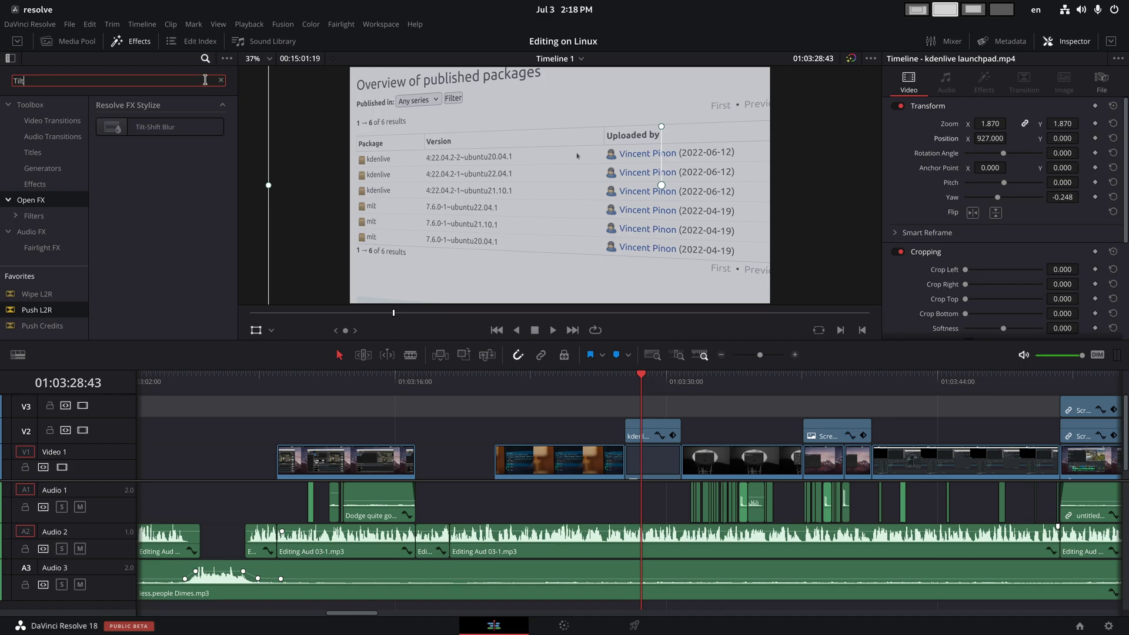
text(t)
drag(159, 126, 652, 432)
Step: Set Tilt-Shift Blur strength to 7.28 and In-Focus Range to 0.512
click(993, 88)
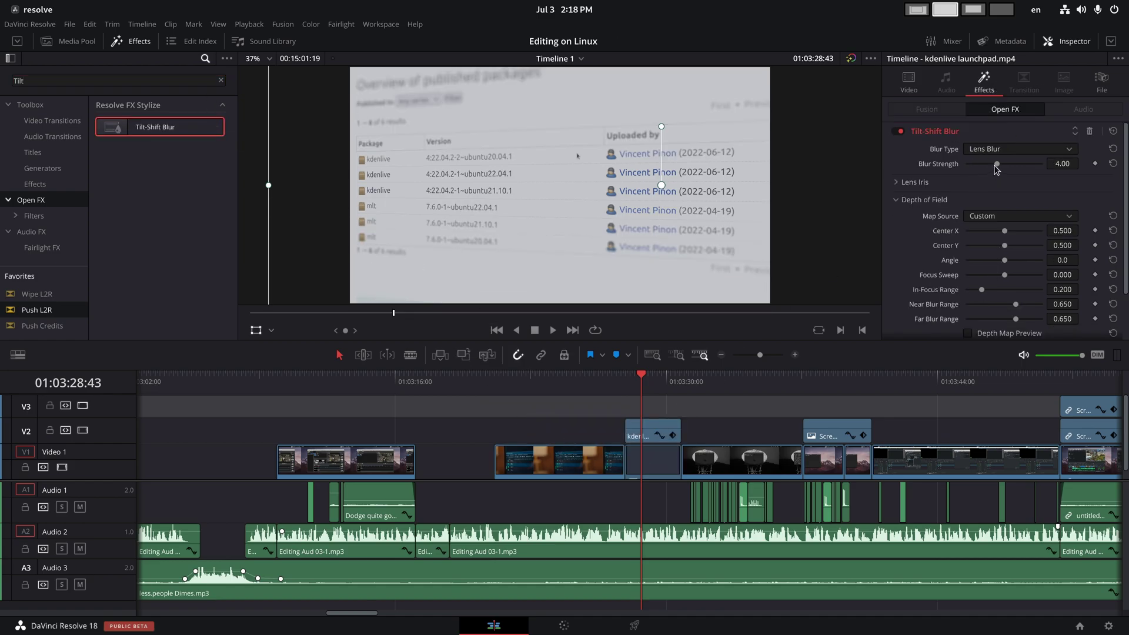
drag(997, 168, 1028, 168)
drag(997, 295, 1014, 279)
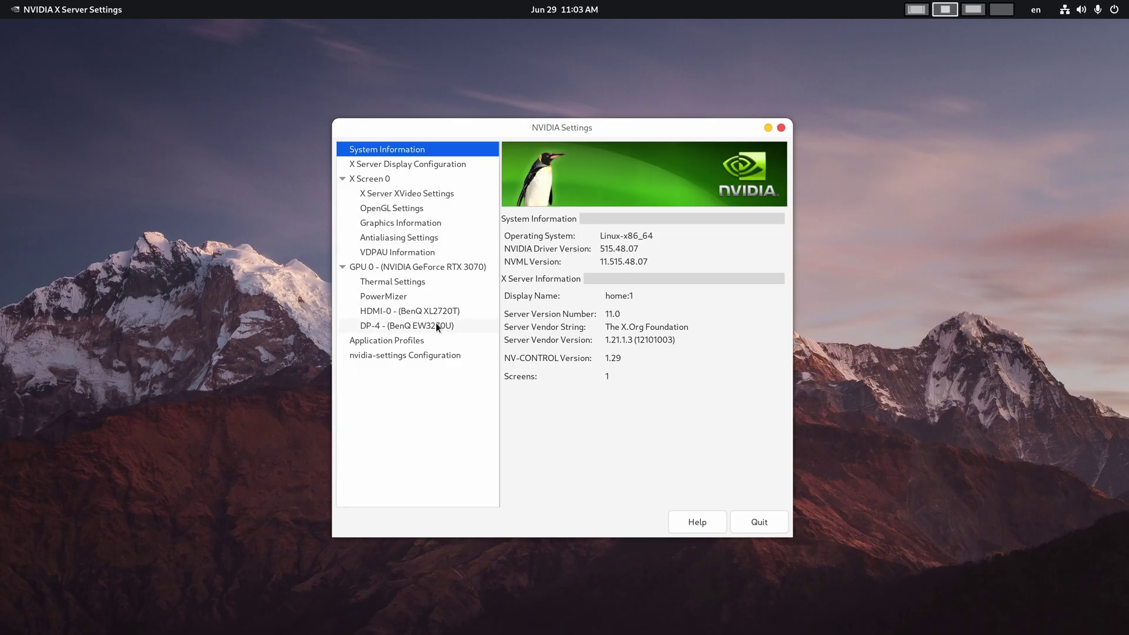
click(437, 327)
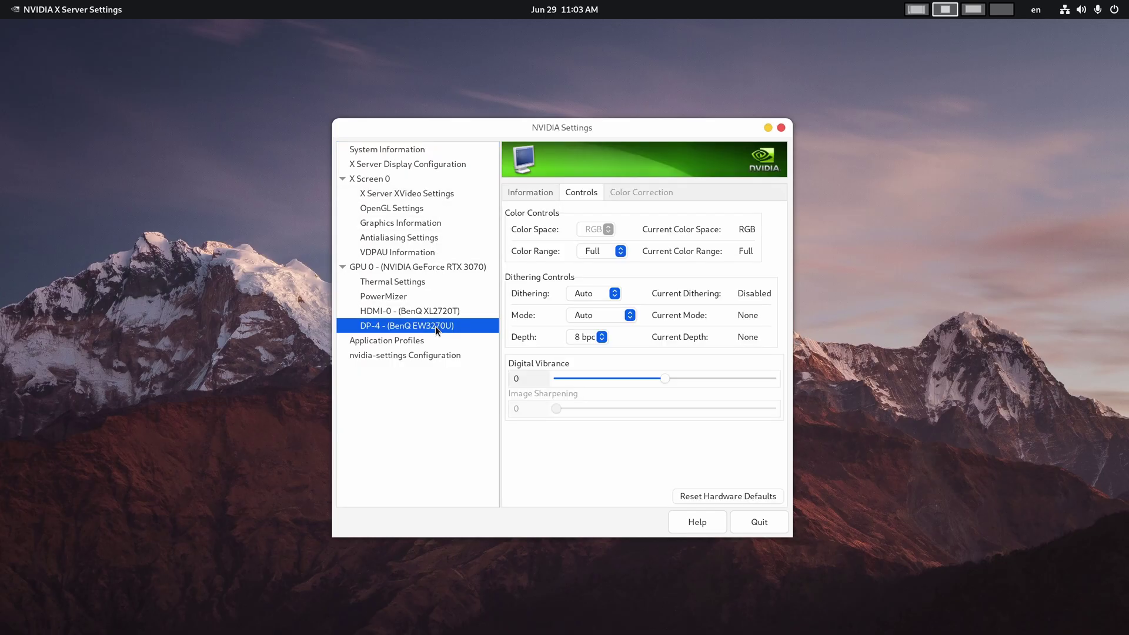
click(601, 339)
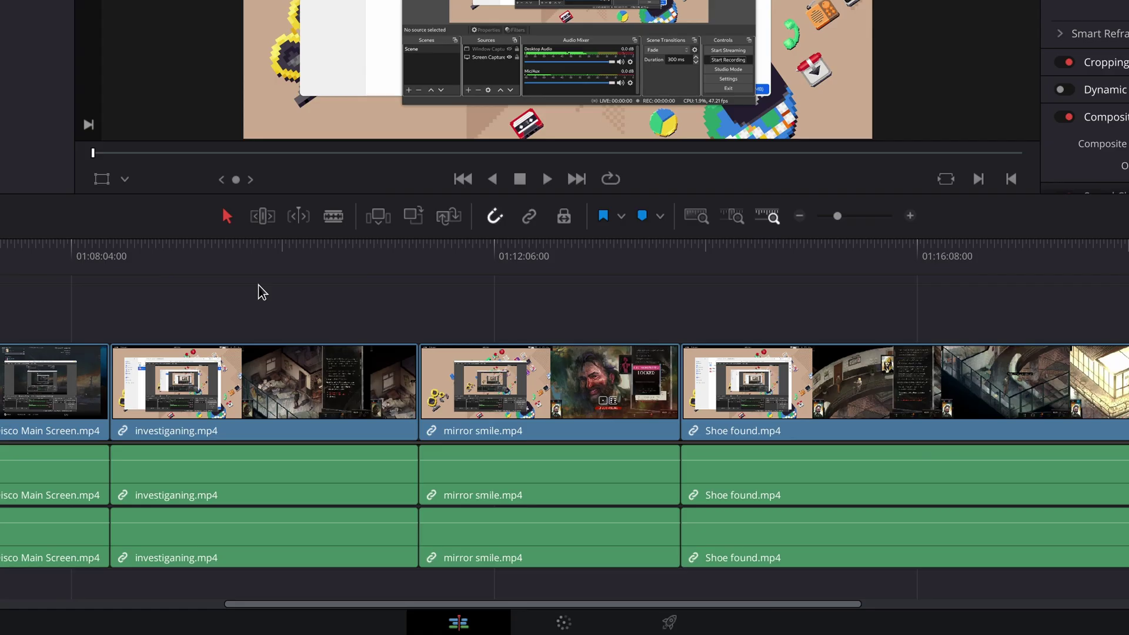
Step: Move the playhead and drag the gameplay audio's volume keyframe to reshape the fade
click(1022, 268)
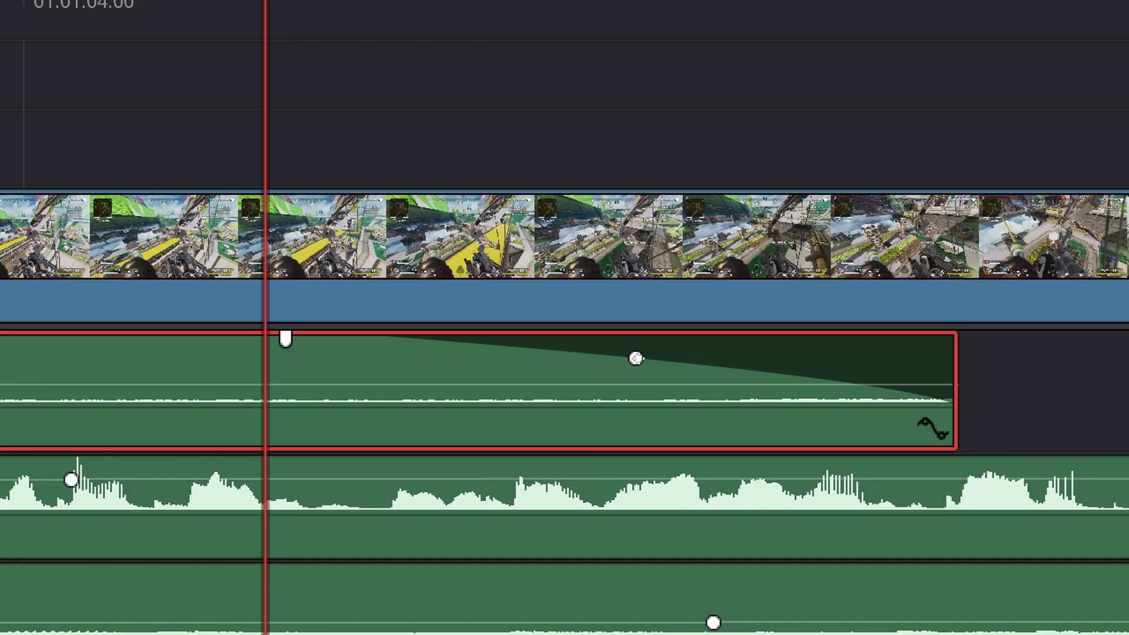
drag(636, 358, 640, 358)
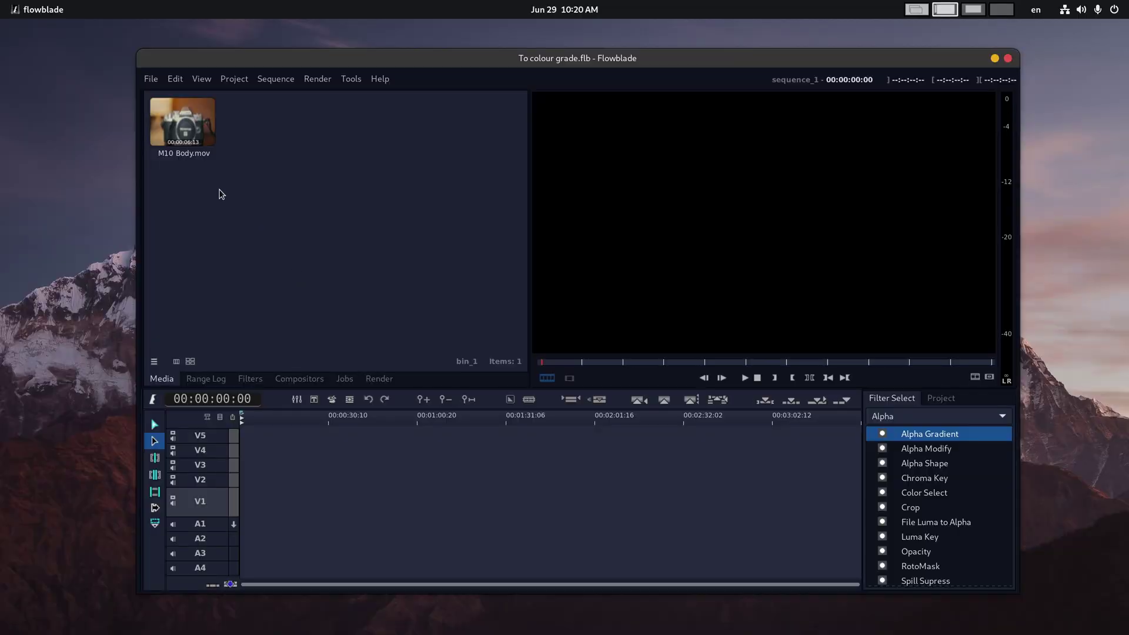
Step: Add a RotoMask filter to M10 Body.mov on V1 and launch the RotoMask editor
click(193, 160)
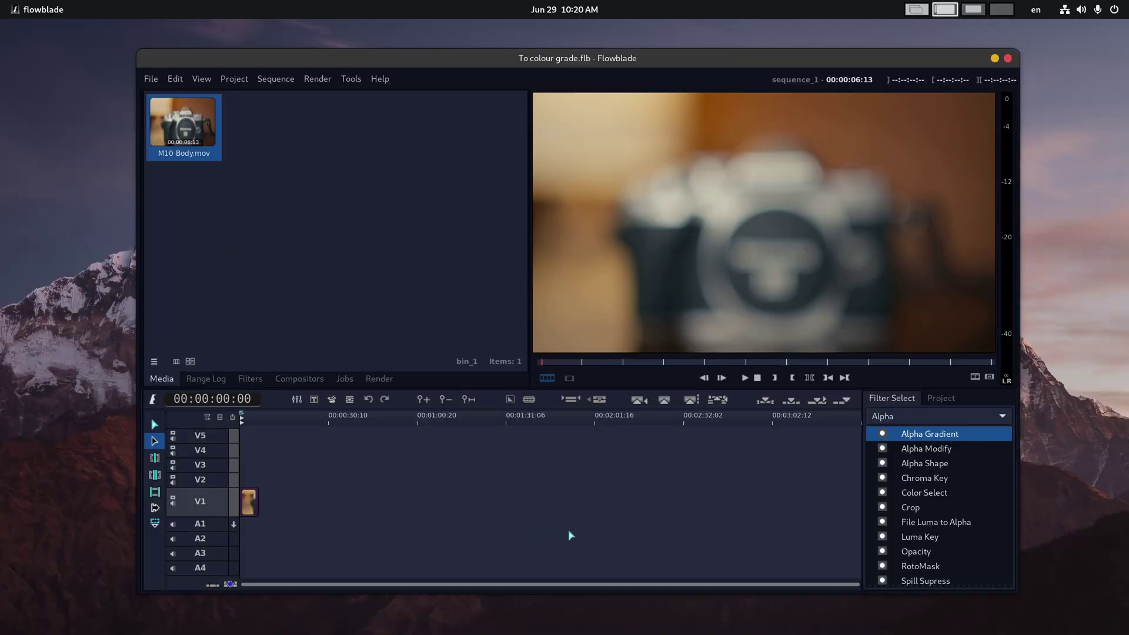
scroll(922, 533, down, 1)
drag(929, 551, 253, 504)
click(165, 105)
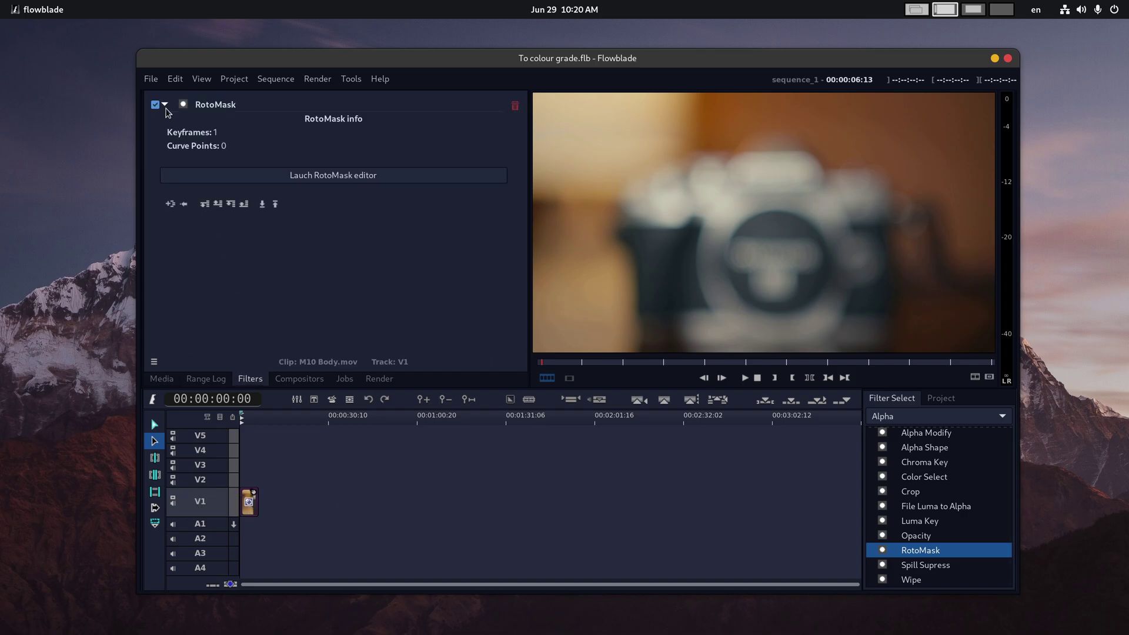
click(221, 179)
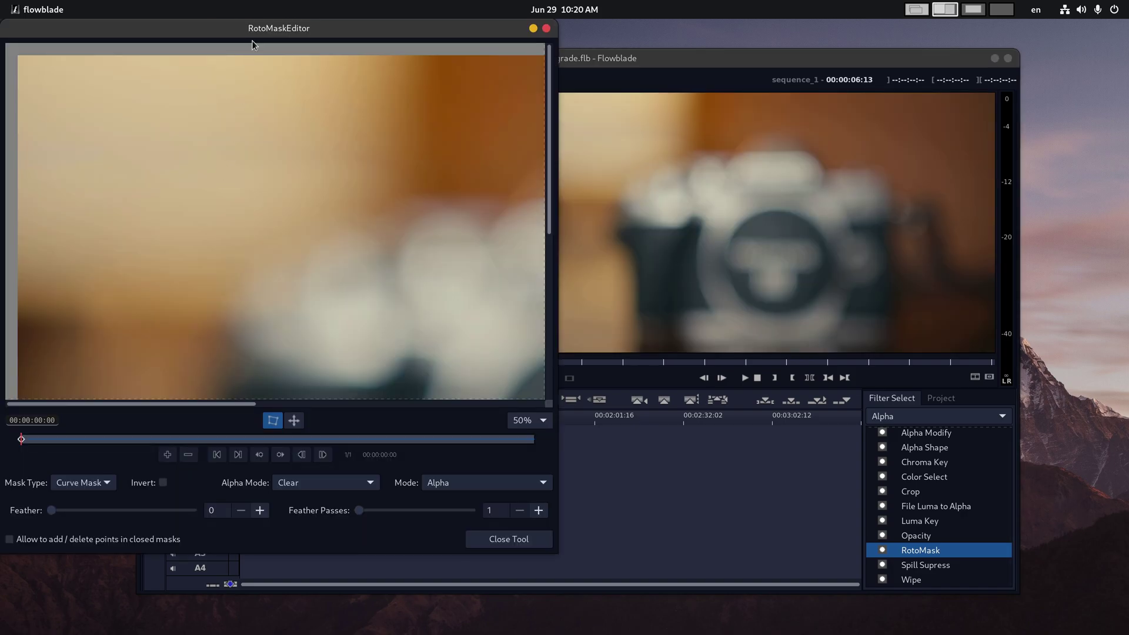
drag(255, 29, 539, 84)
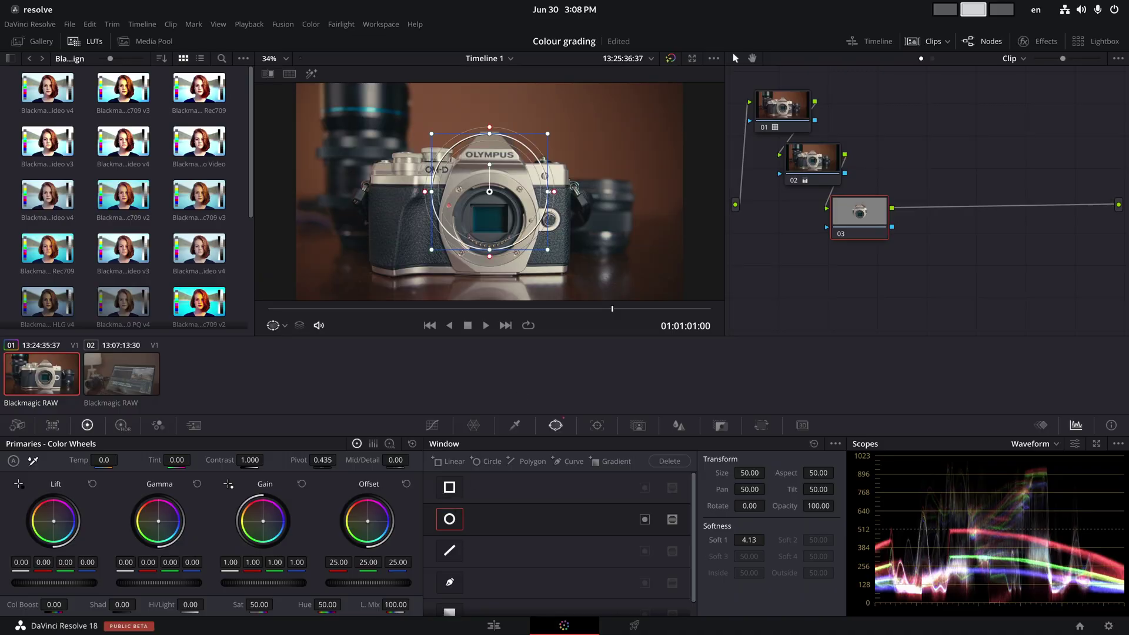
Step: Widen and soften the Circle window, lower Lift and Gamma slightly, and invert the window
drag(550, 192, 607, 265)
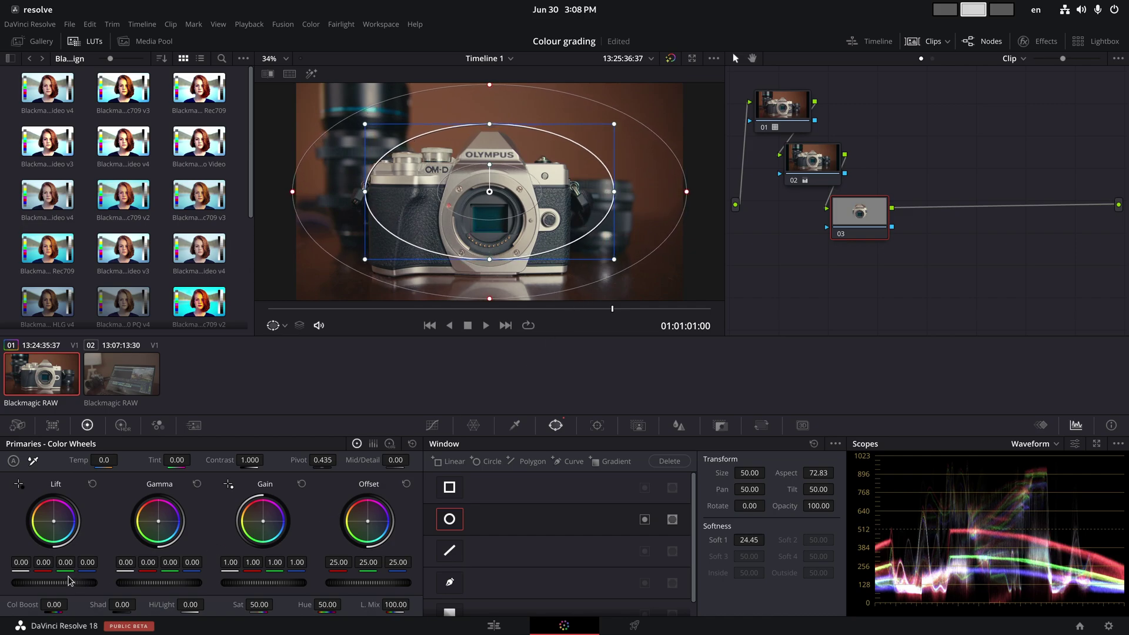
drag(95, 582, 90, 582)
drag(159, 582, 154, 582)
click(645, 520)
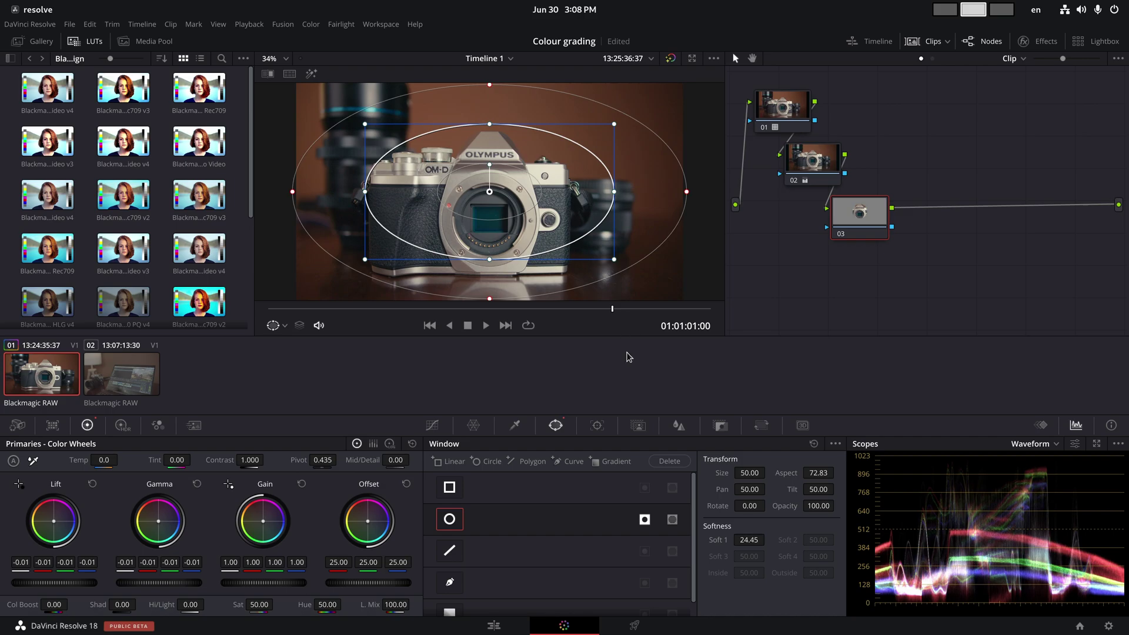
click(960, 141)
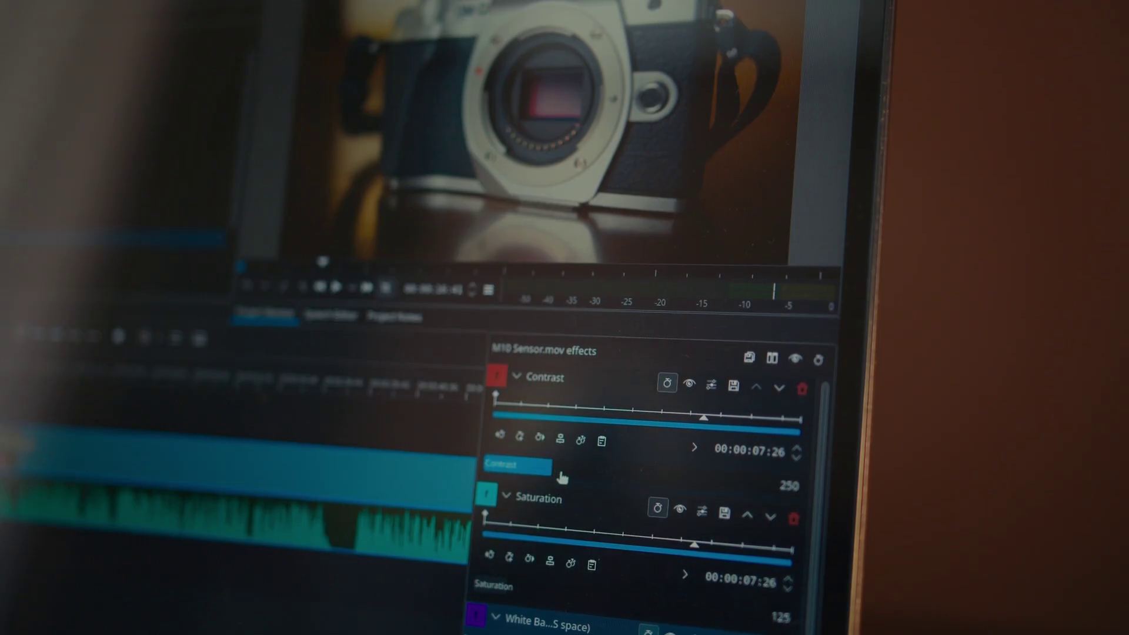
Step: Raise Contrast to 314 and choose the Hardware Accelerated NVENC H264 VBR render preset
drag(563, 478, 574, 478)
scroll(542, 594, down, 2)
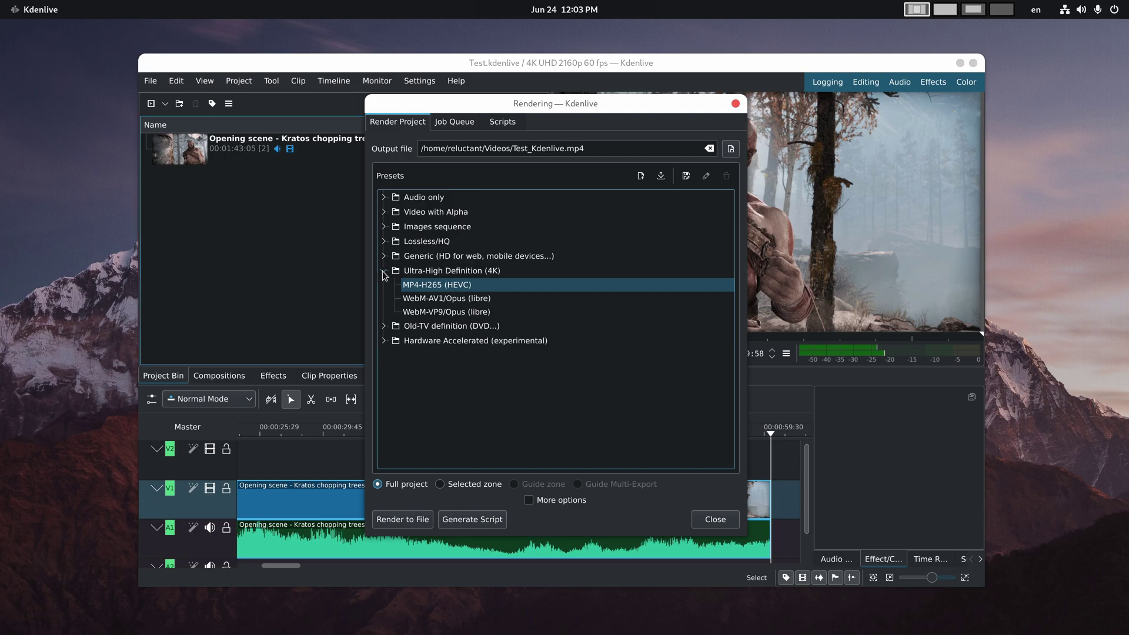
click(385, 343)
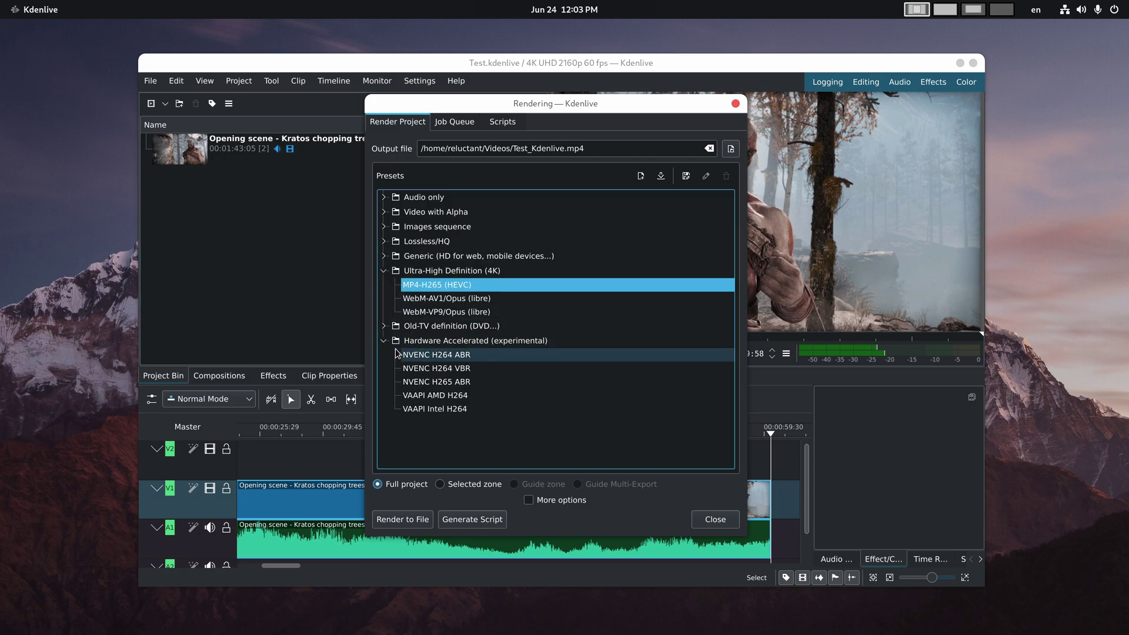
click(411, 369)
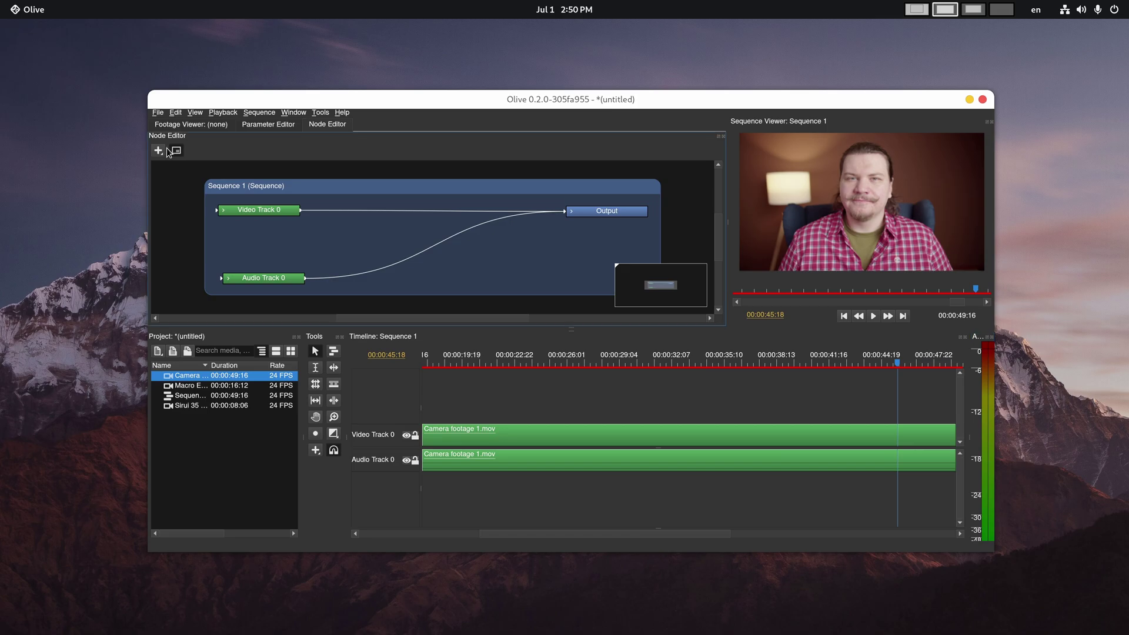
Step: Place an OCIO Color Grading node on the Video Track 0 → Output wire and show its Contrast and Saturation parameters
click(164, 151)
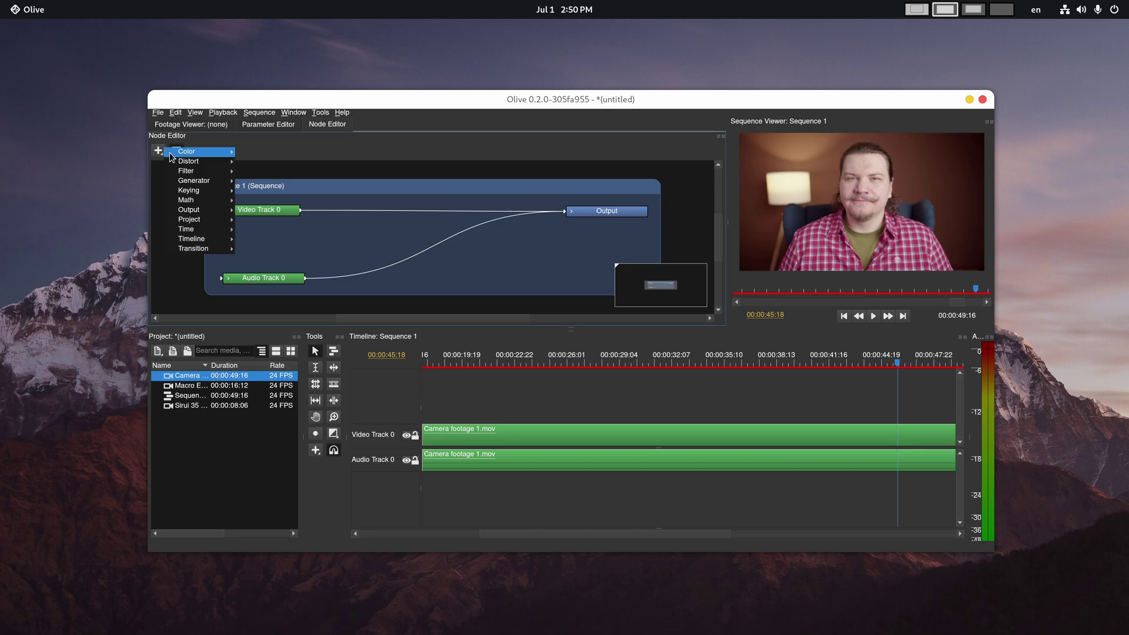
mouse_move(177, 153)
click(276, 162)
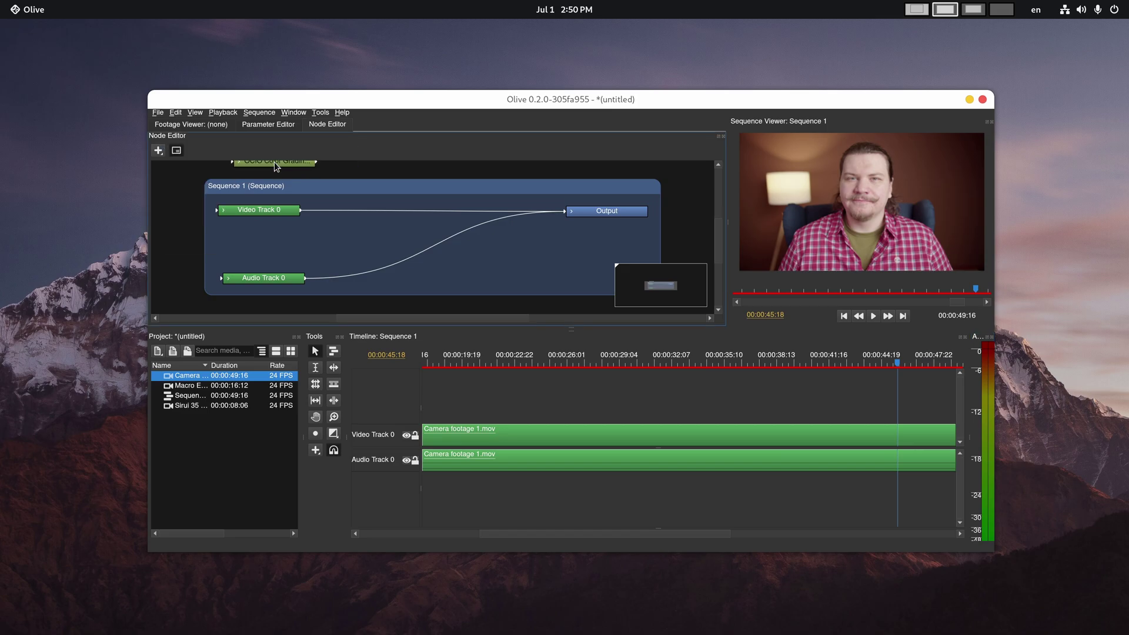
click(396, 211)
click(267, 124)
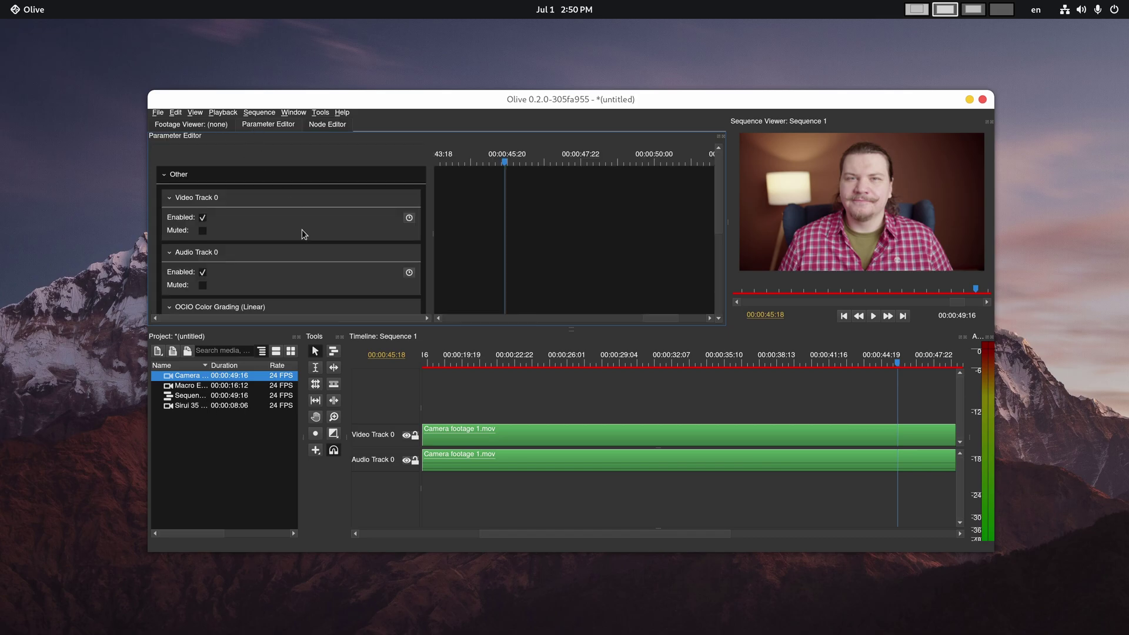
scroll(304, 238, down, 9)
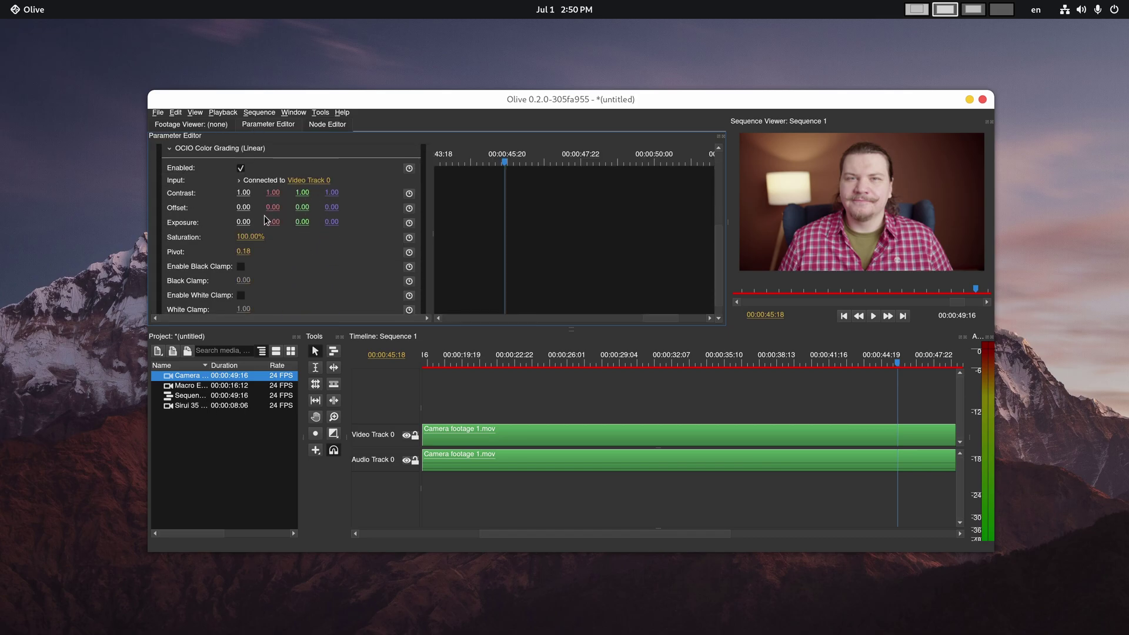